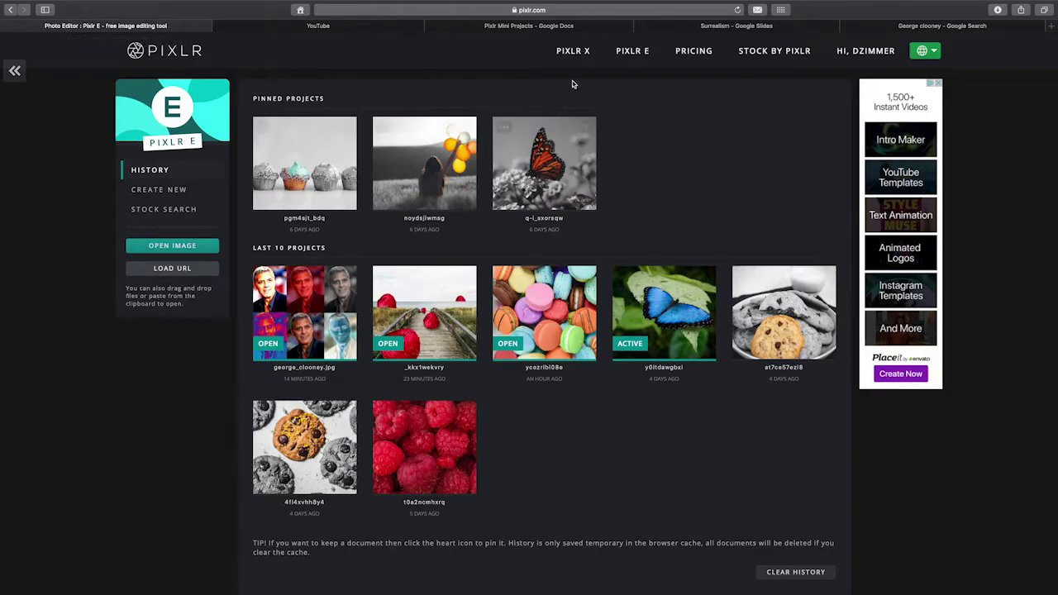
# - Switch to the Pixlr Mini Projects document and read the Sandy Skogland Multiplying Objects instructions
pyautogui.click(491, 25)
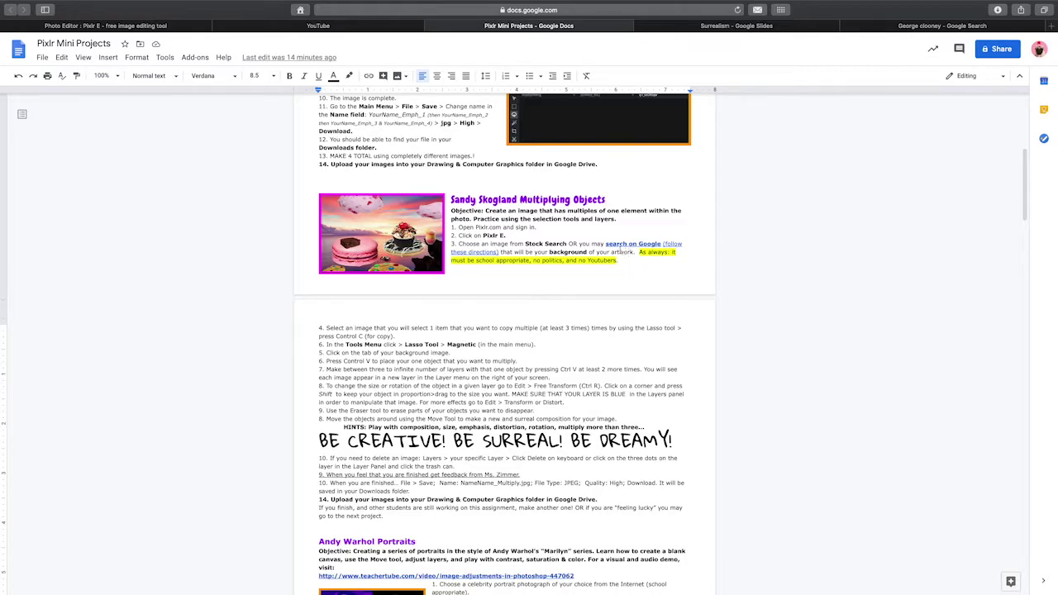
pyautogui.click(144, 26)
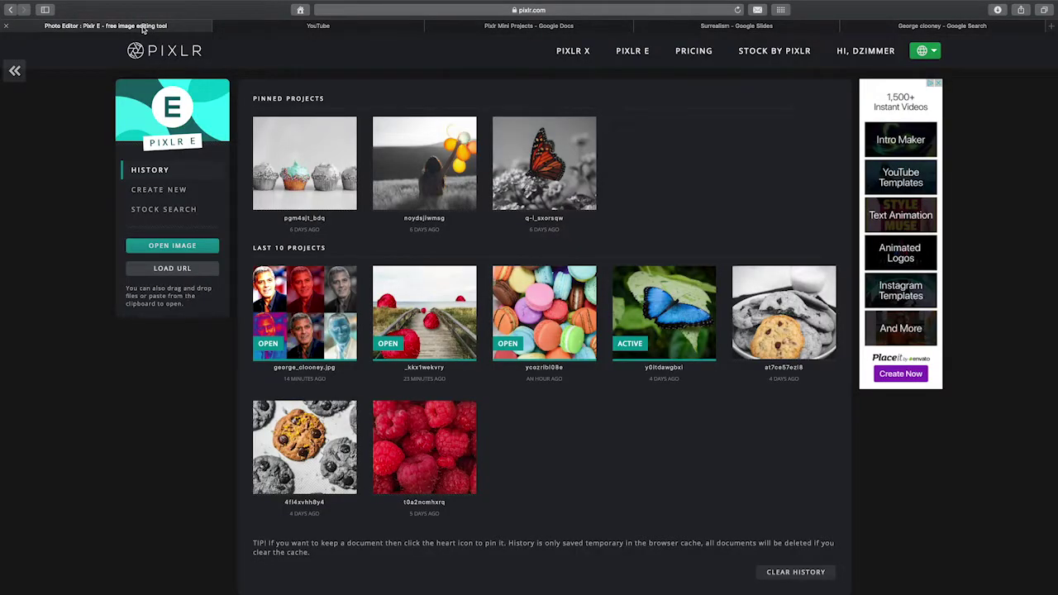
pyautogui.click(521, 26)
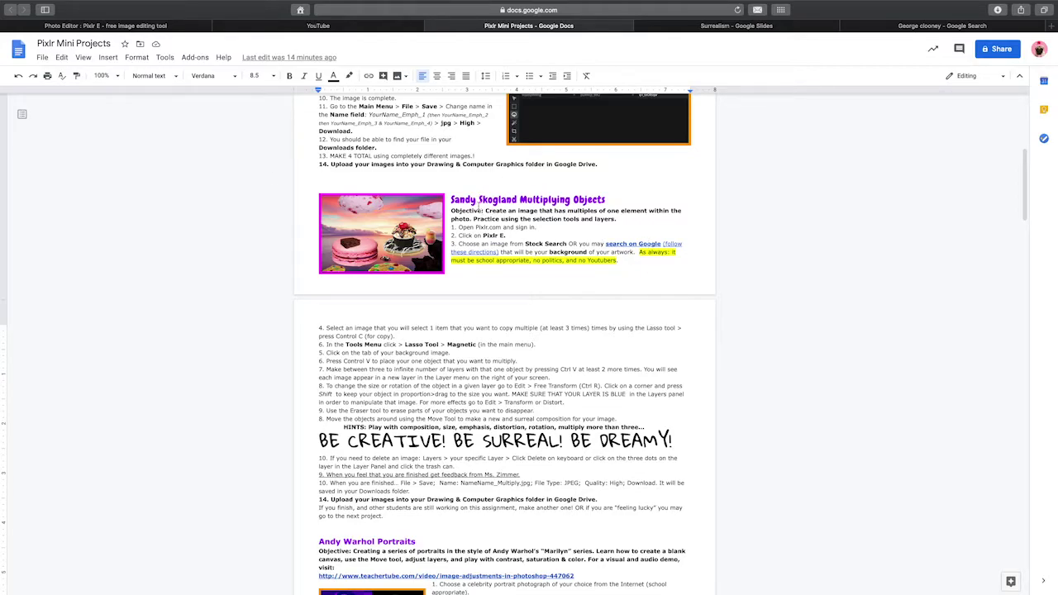
# - Switch back to Pixlr E and search its stock images for "beach"
pyautogui.click(56, 25)
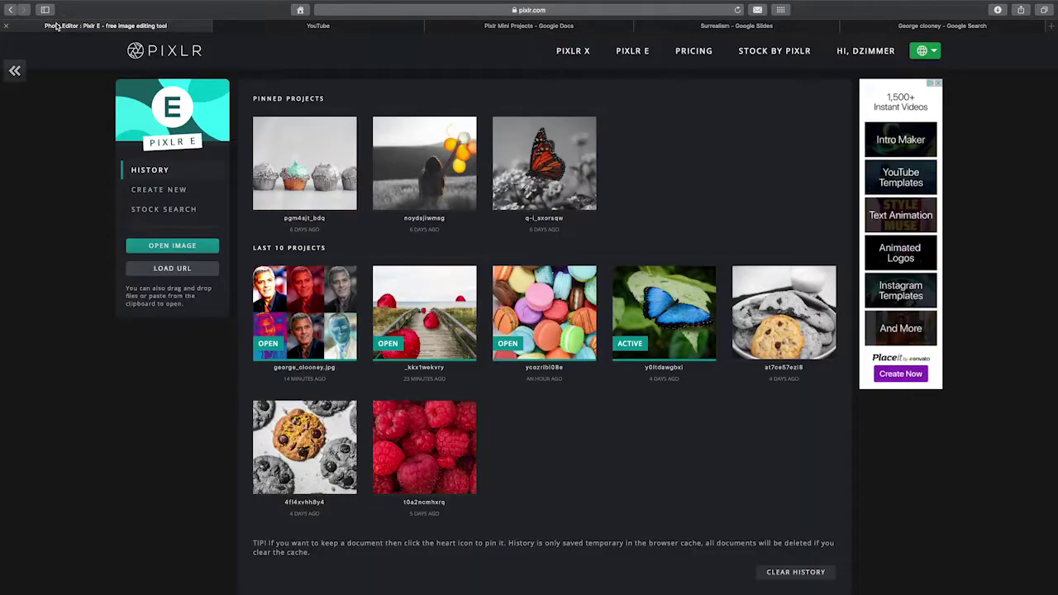
pyautogui.click(168, 210)
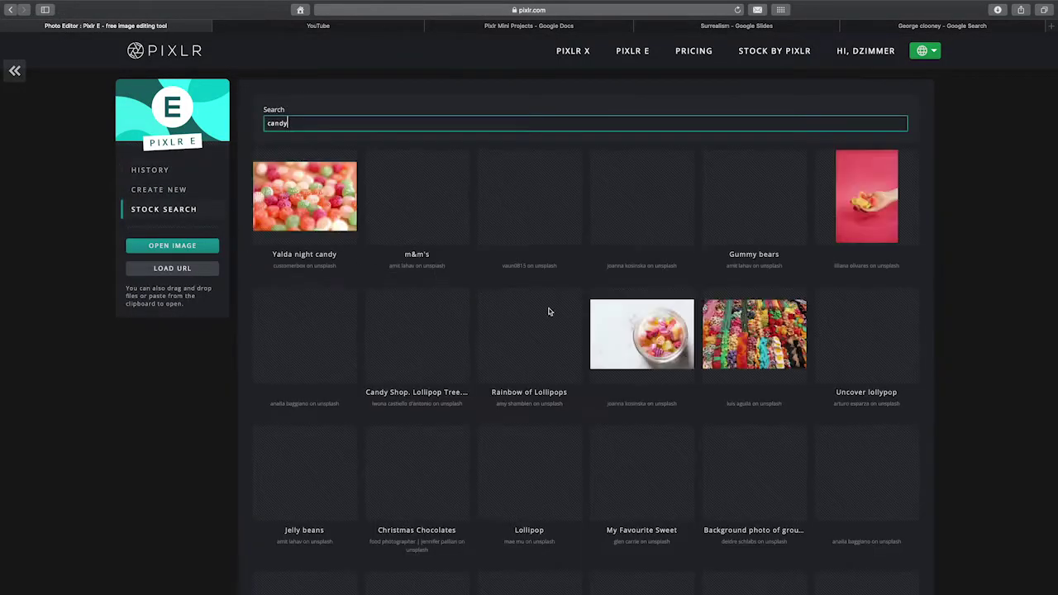
pyautogui.moveTo(286, 123); pyautogui.dragTo(254, 120)
pyautogui.write('beach')
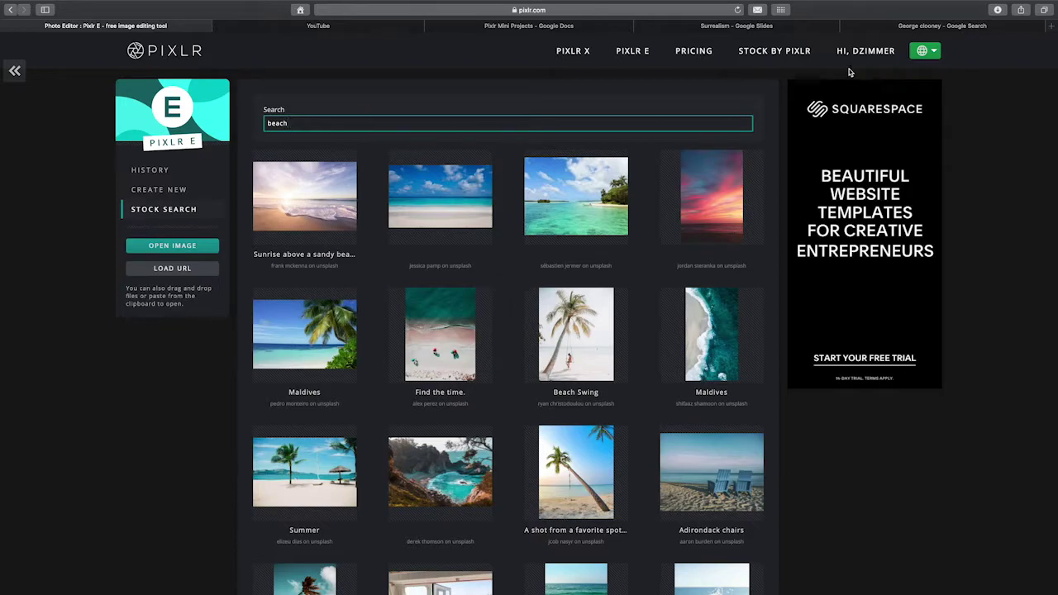
# - Switch to the Surrealism presentation and examine the student examples on slides 11, 12 and 14 to 18
pyautogui.click(711, 28)
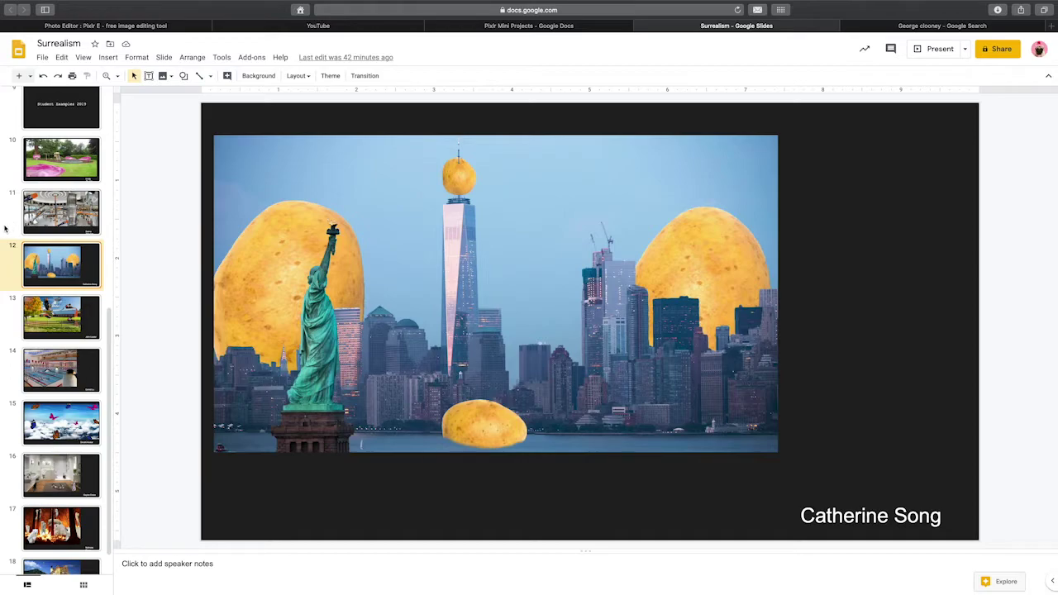
pyautogui.click(88, 229)
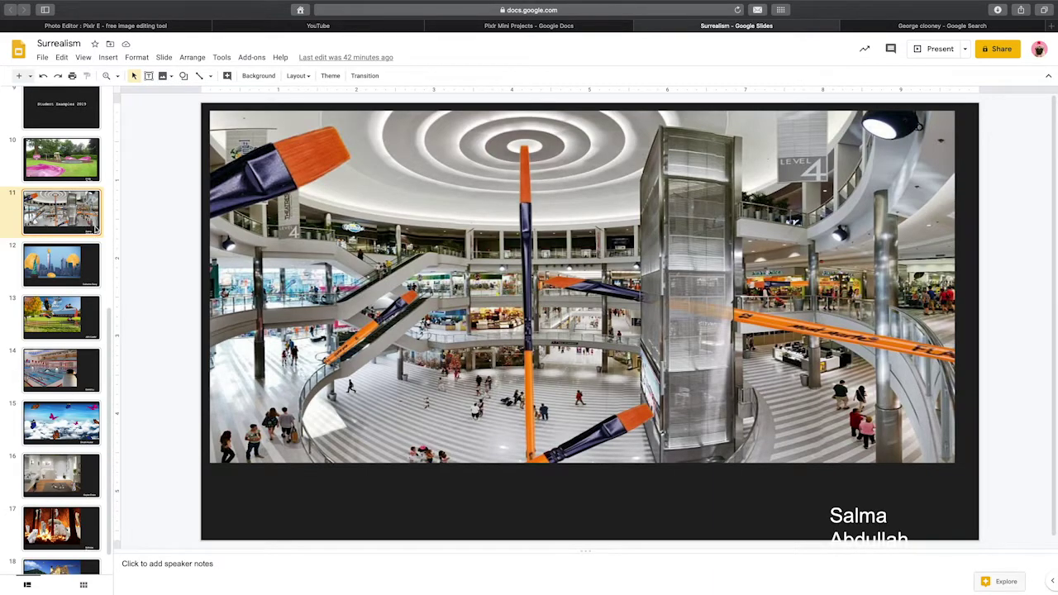
pyautogui.click(62, 362)
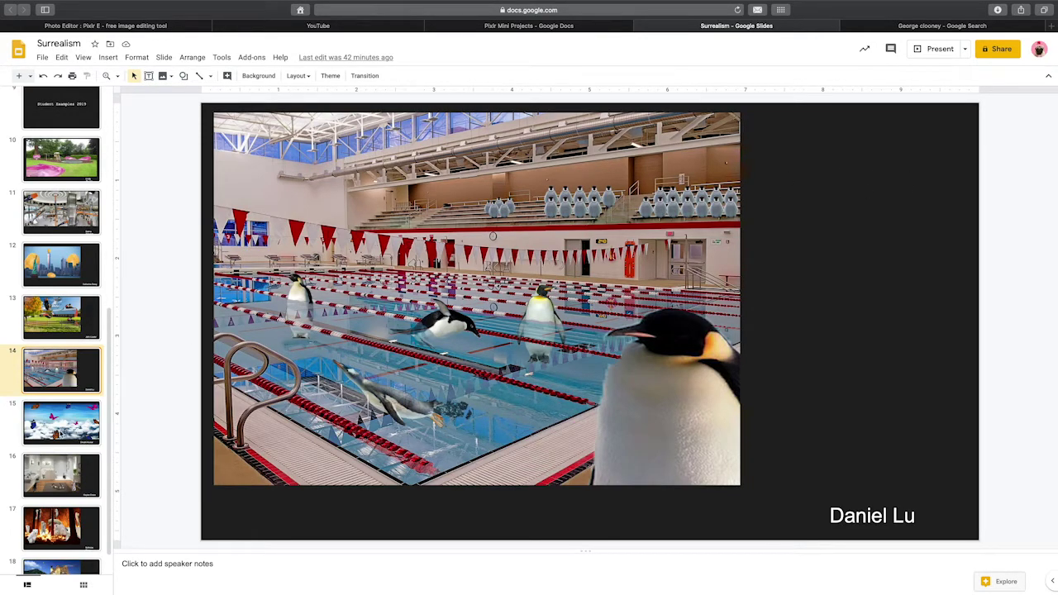
pyautogui.click(62, 433)
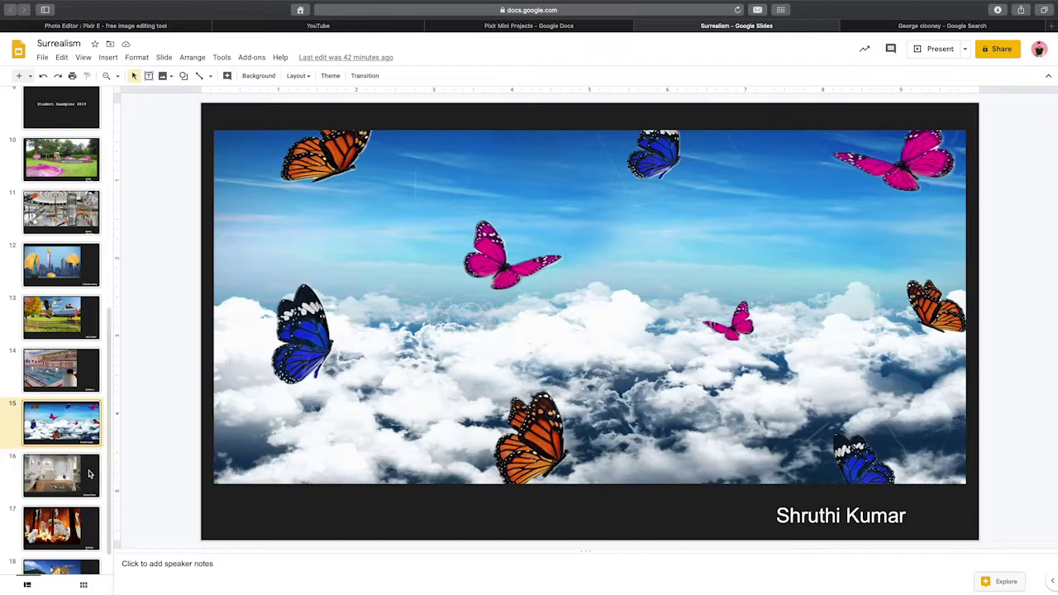
pyautogui.click(70, 486)
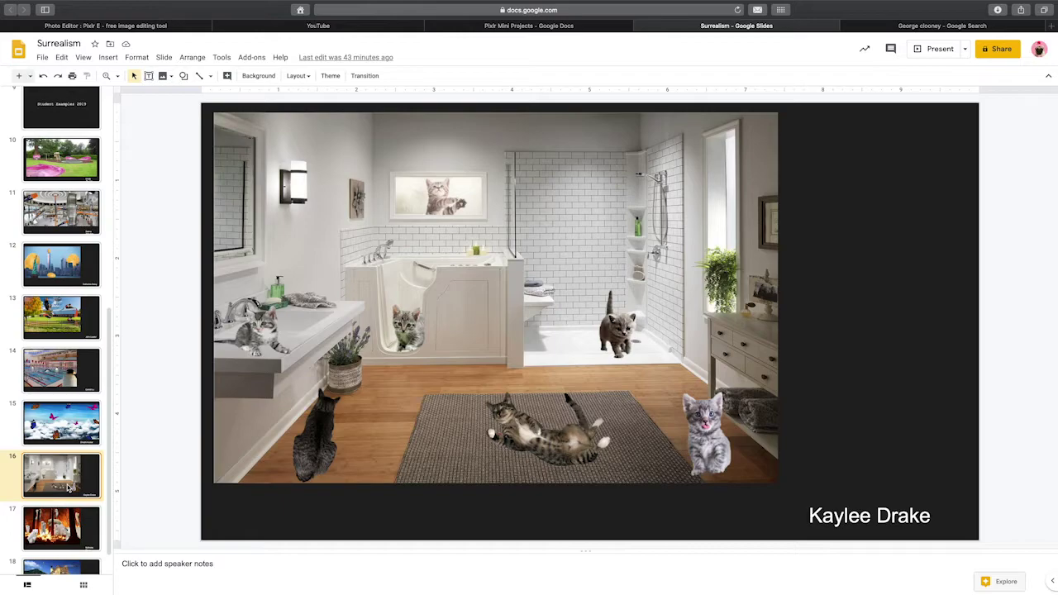
pyautogui.click(59, 537)
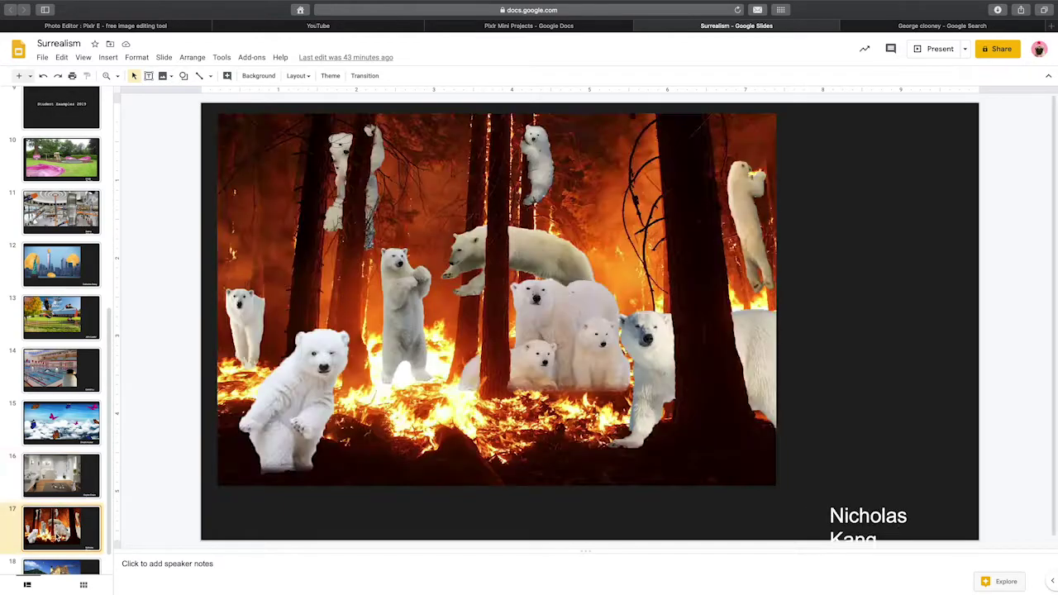
pyautogui.scroll(-1, 59, 529)
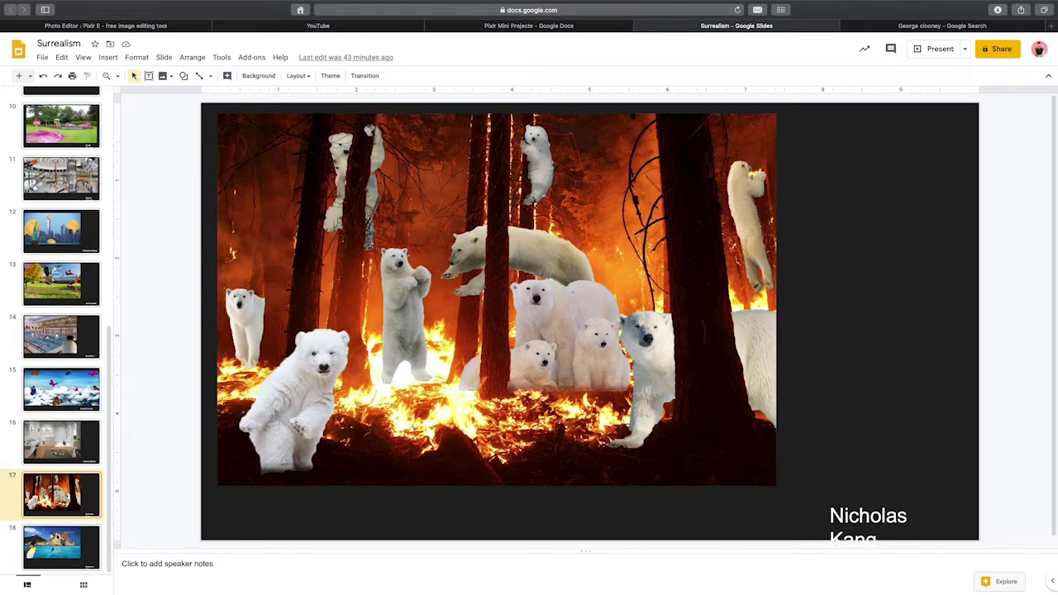
pyautogui.click(59, 546)
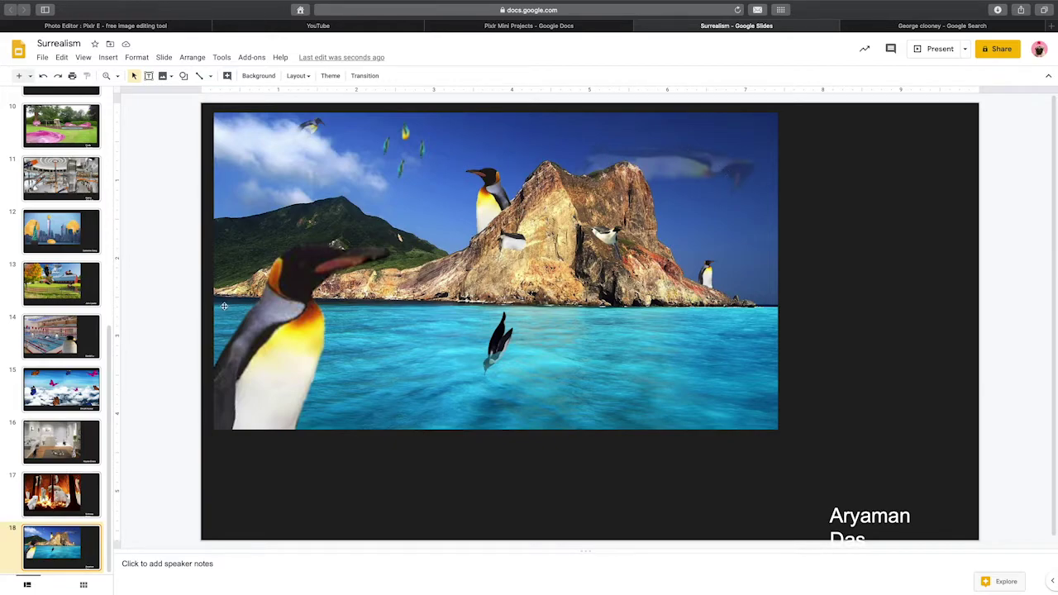
# - Return to Pixlr E, look through the beach stock photos and load more results
pyautogui.hotkey('ctrl', 'shift', 'Tab')
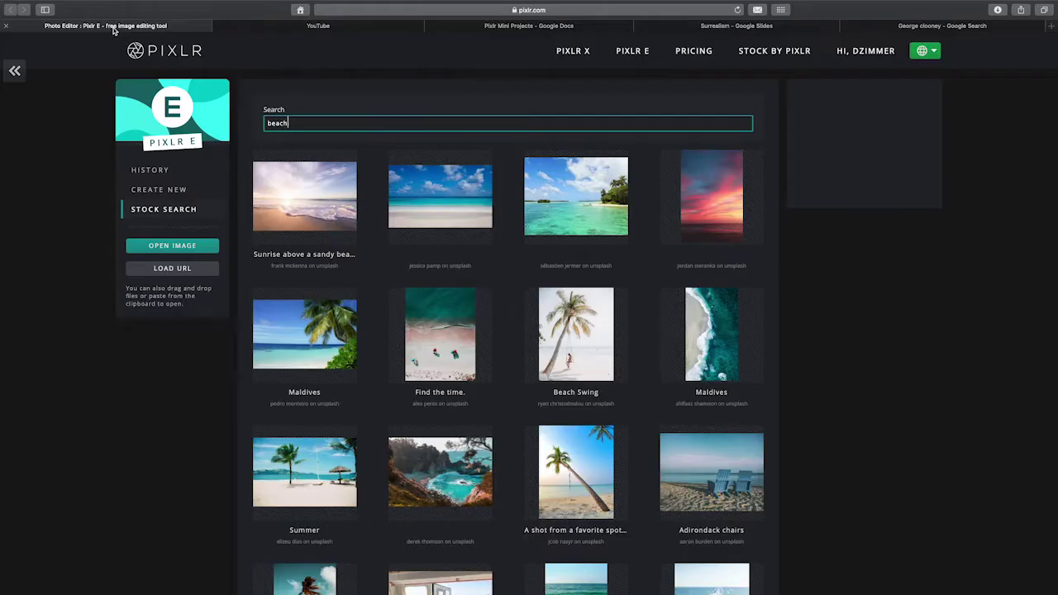
pyautogui.click(114, 28)
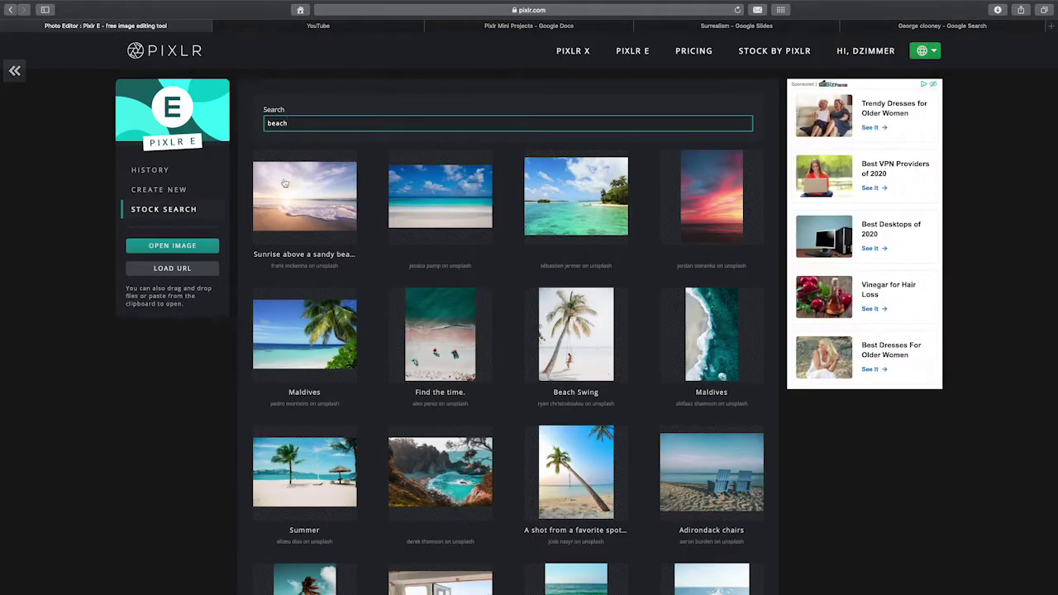
pyautogui.scroll(-1, 327, 260)
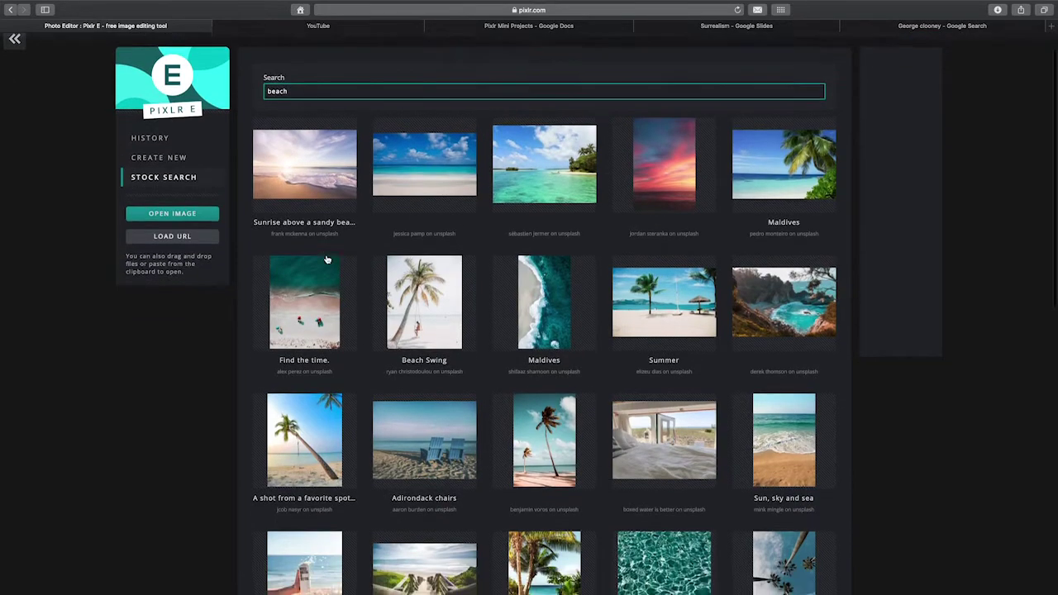
pyautogui.scroll(-5, 326, 259)
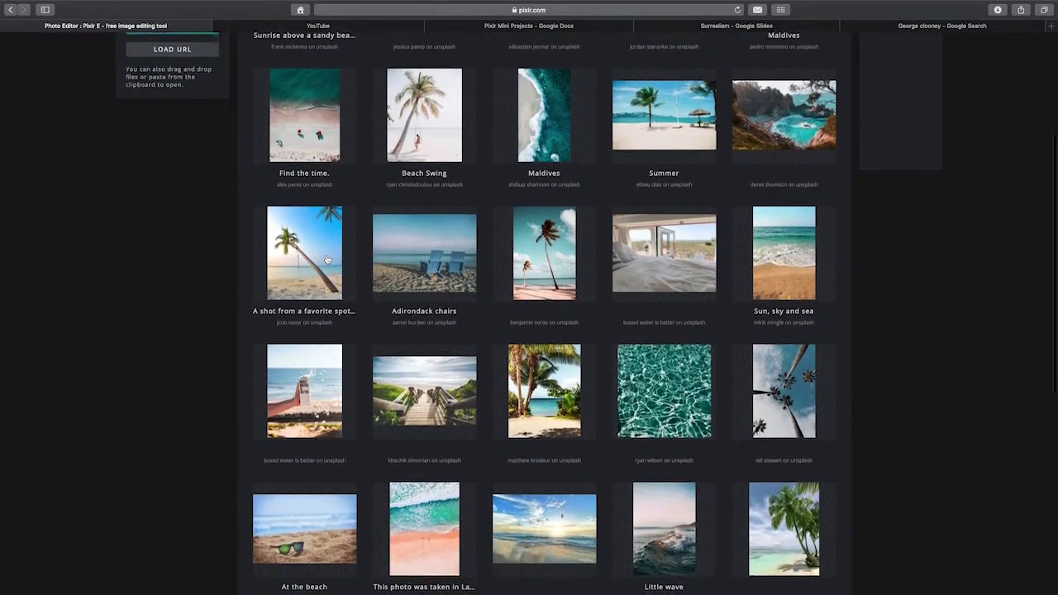
pyautogui.scroll(-1, 326, 260)
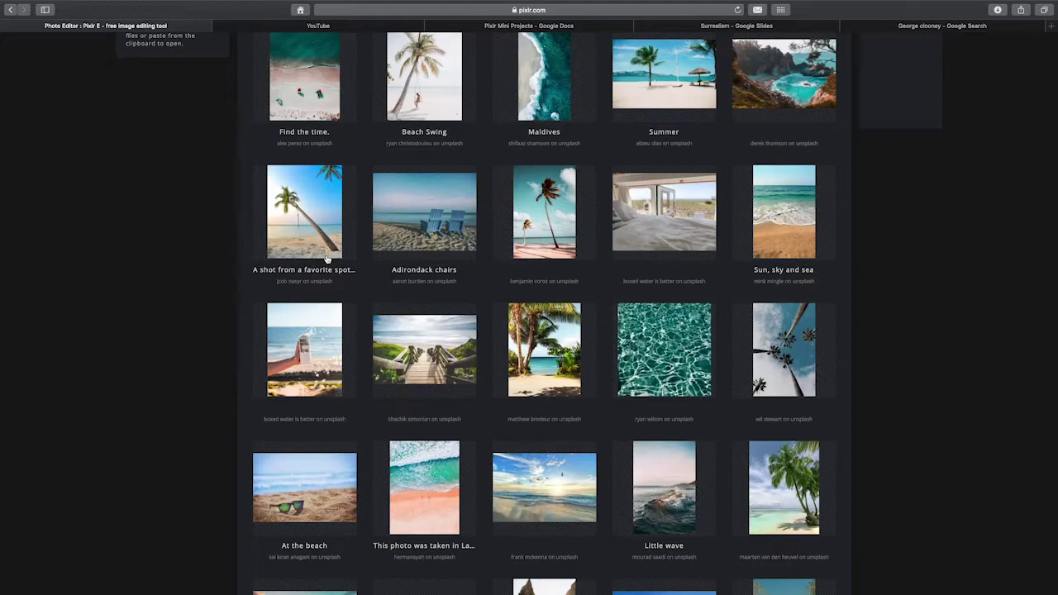
pyautogui.scroll(-5, 326, 260)
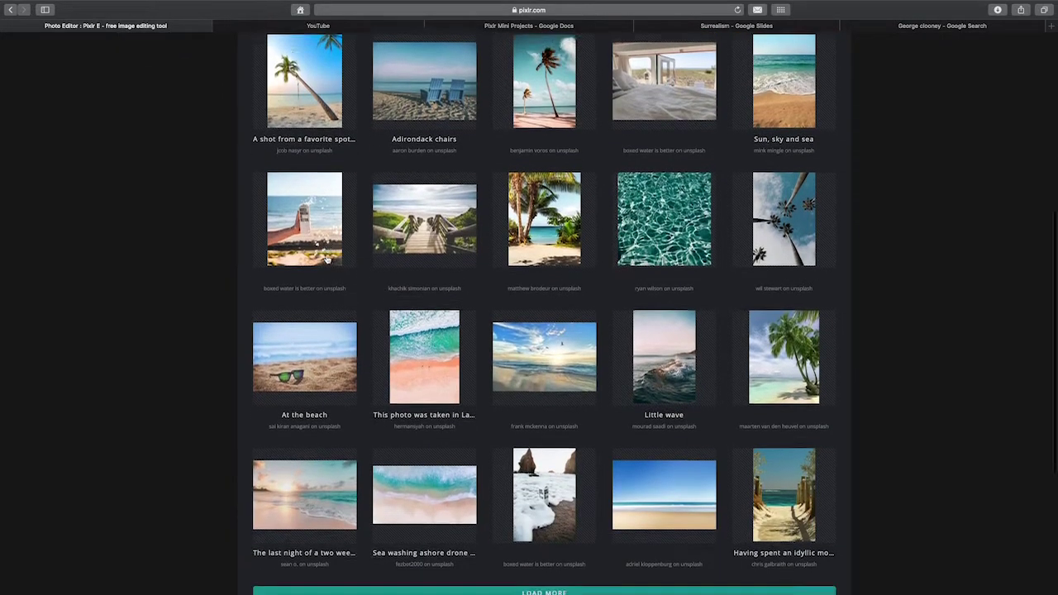
pyautogui.scroll(-1, 327, 259)
pyautogui.scroll(-1, 326, 259)
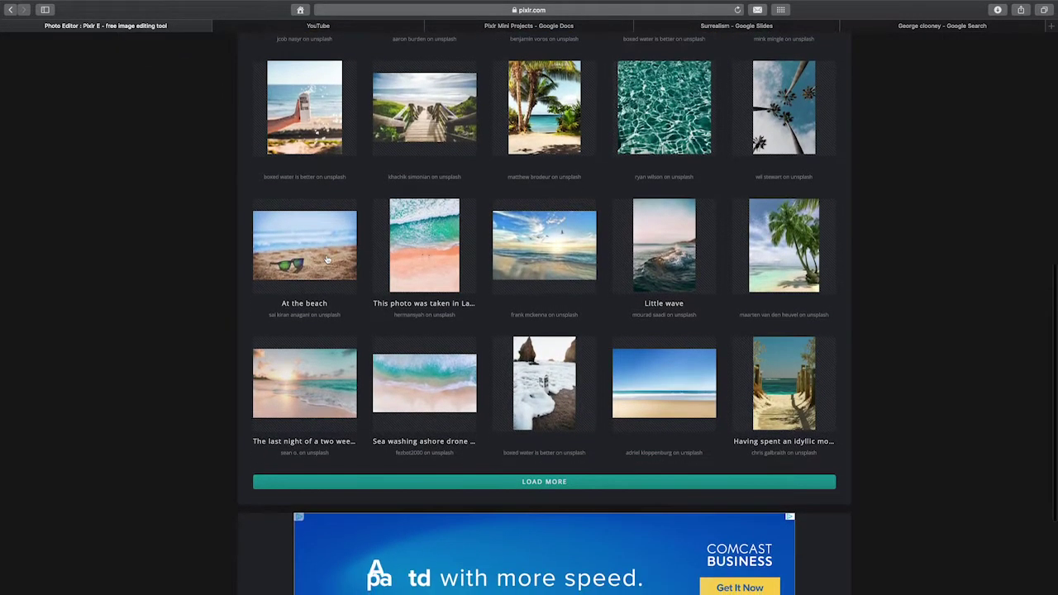
pyautogui.scroll(-4, 326, 260)
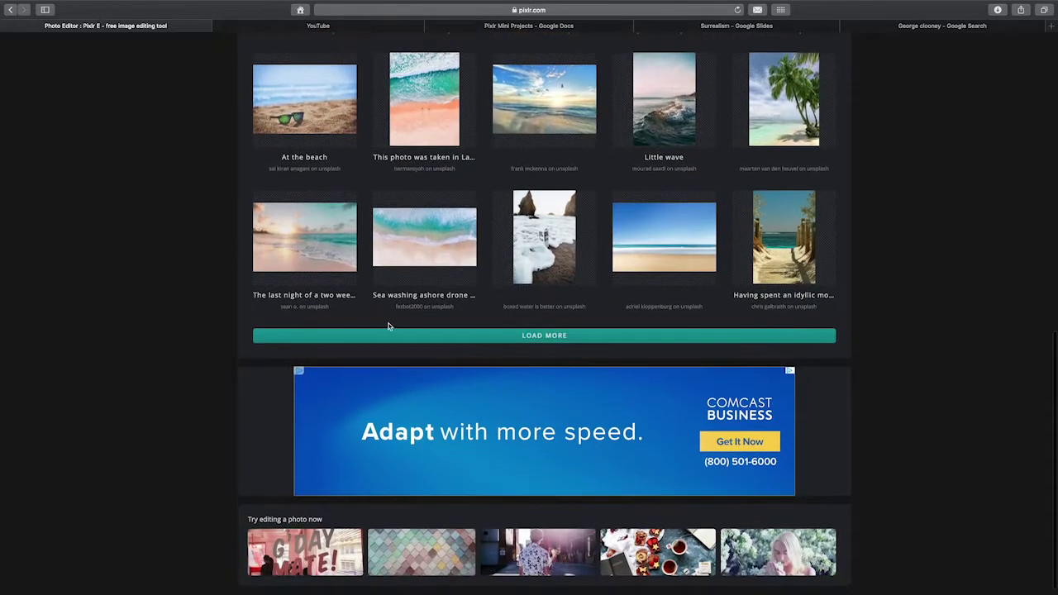
pyautogui.click(442, 335)
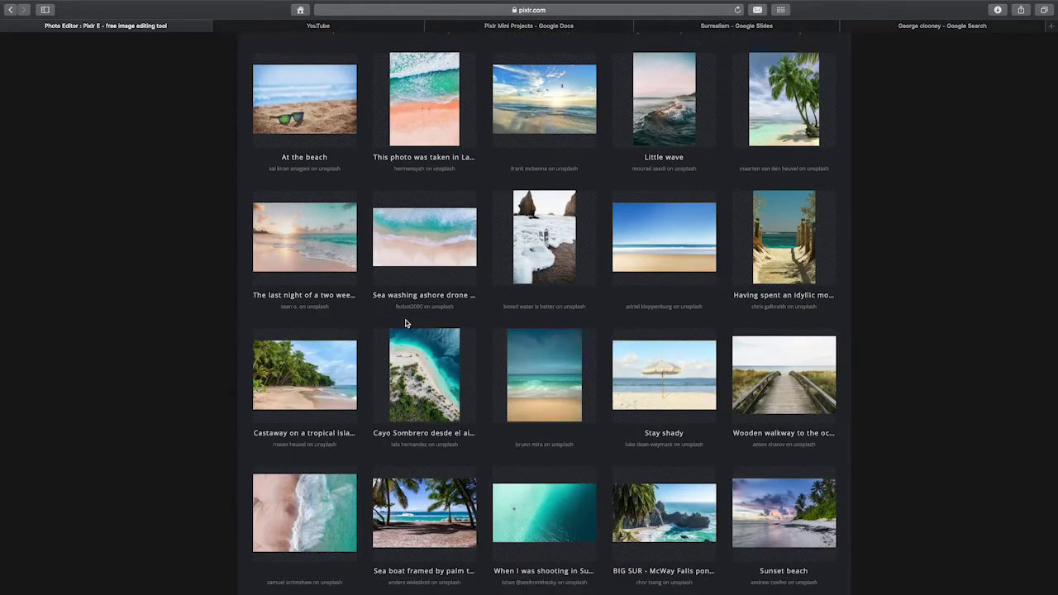
# - Open the "Wooden walkway to the oc..." stock photo, pre-resized to Full HD at 1920 x 1440
pyautogui.scroll(-4, 405, 324)
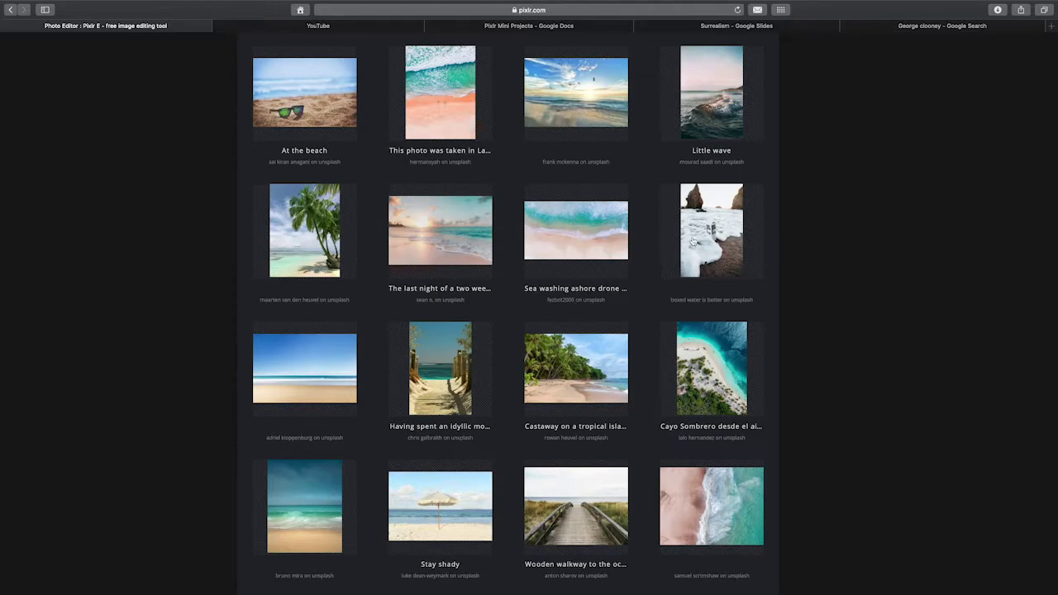
pyautogui.click(573, 518)
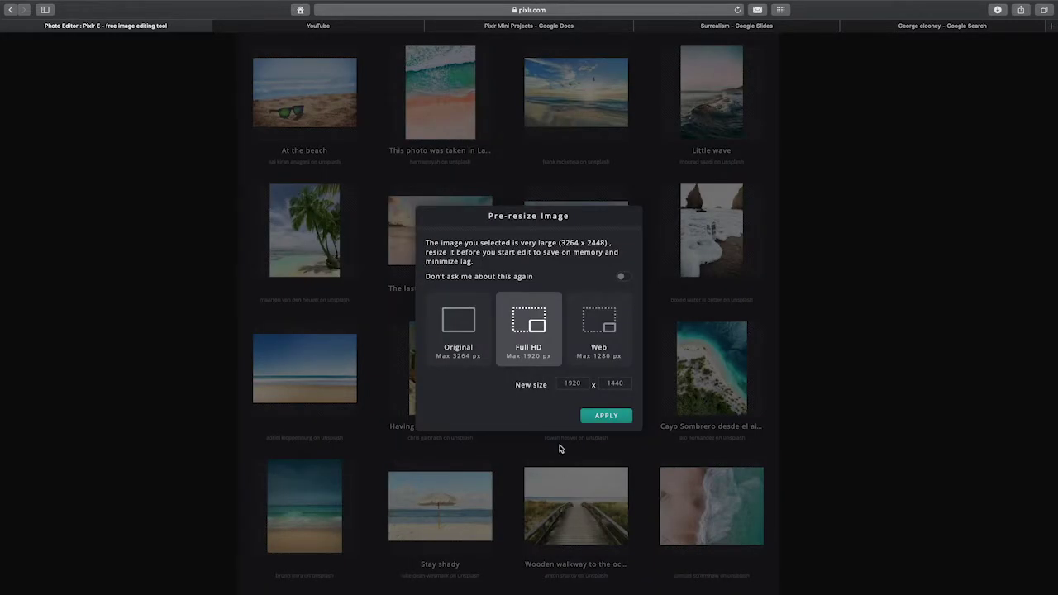
pyautogui.click(595, 418)
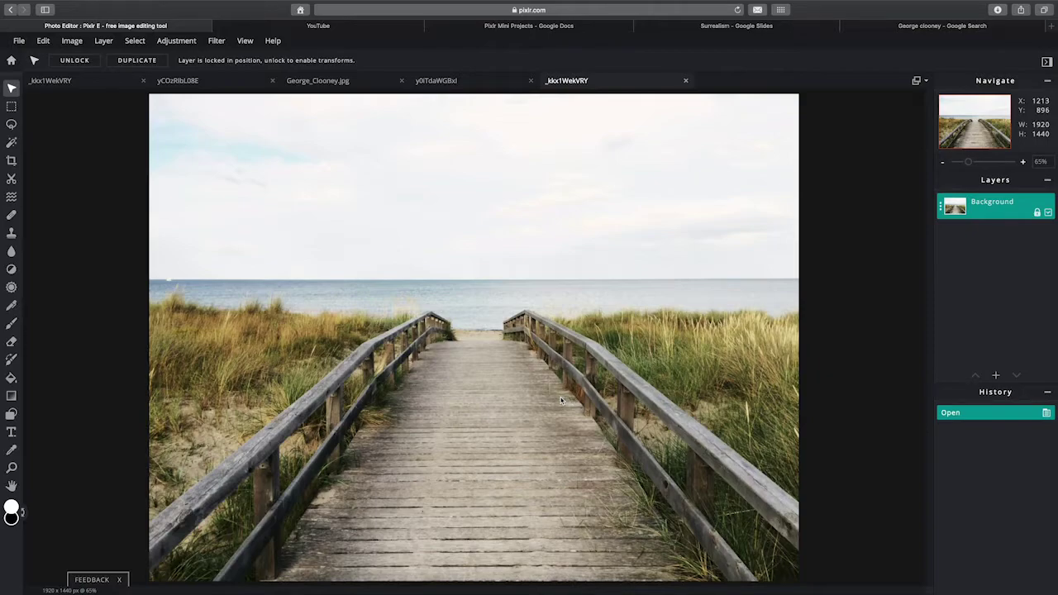
# - Open the raspberry project t0a2ncmhxrq from the recent projects and clear its existing selection
pyautogui.click(11, 60)
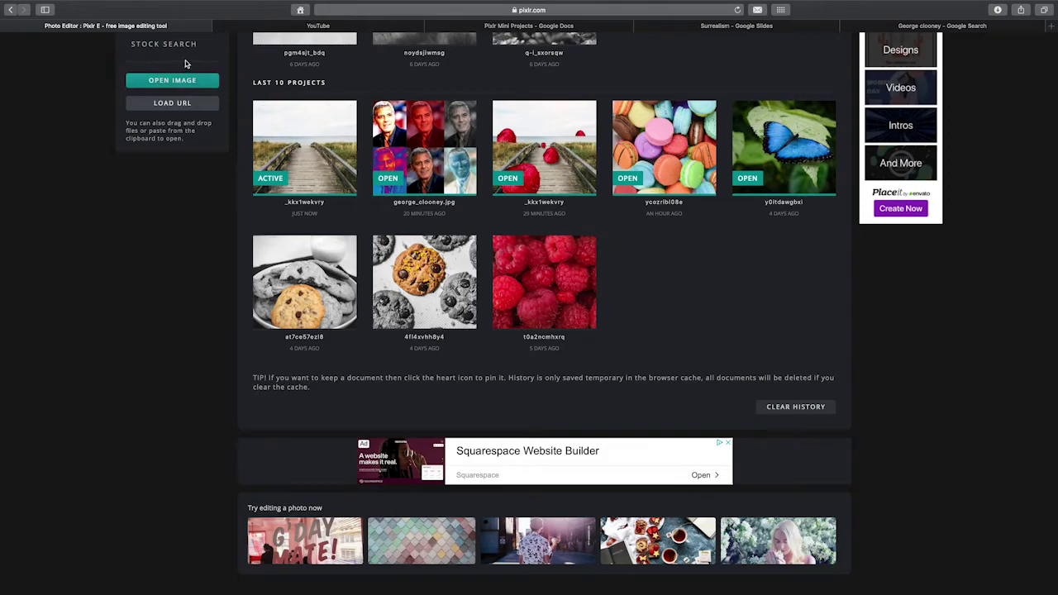
pyautogui.click(547, 323)
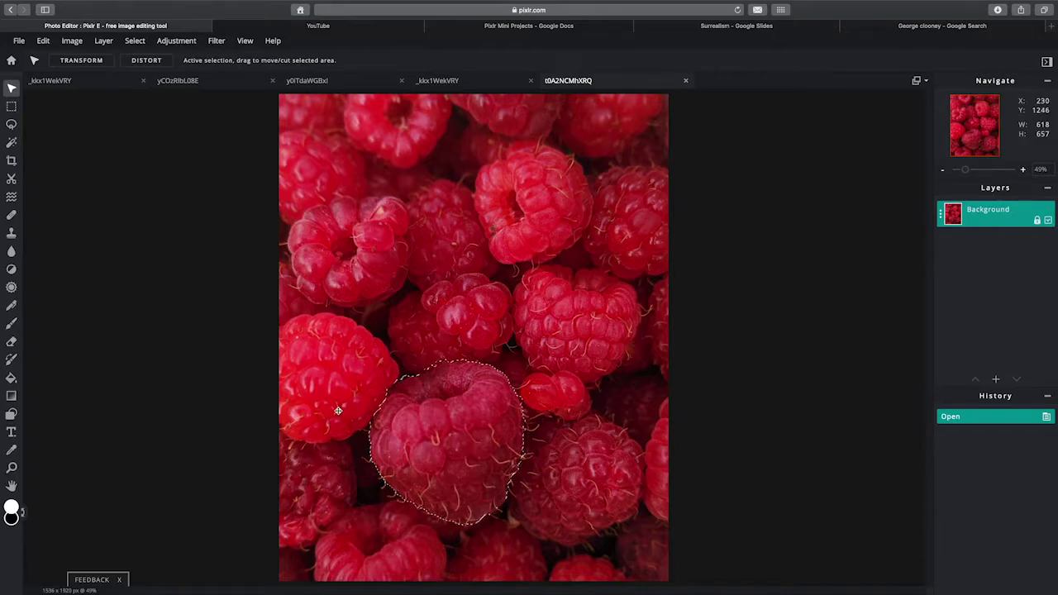
pyautogui.click(12, 106)
pyautogui.click(229, 187)
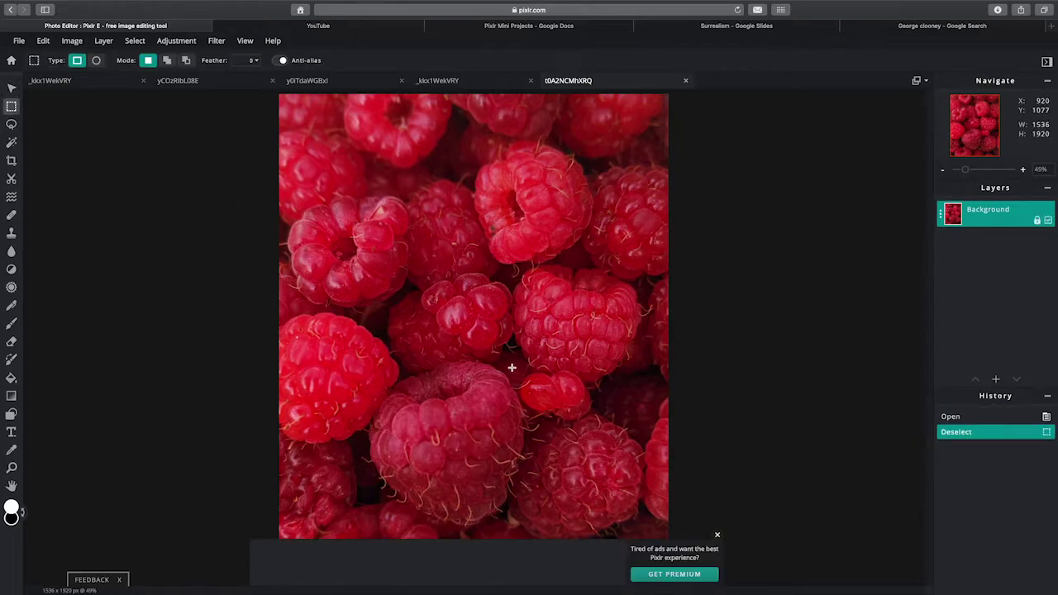
pyautogui.click(719, 537)
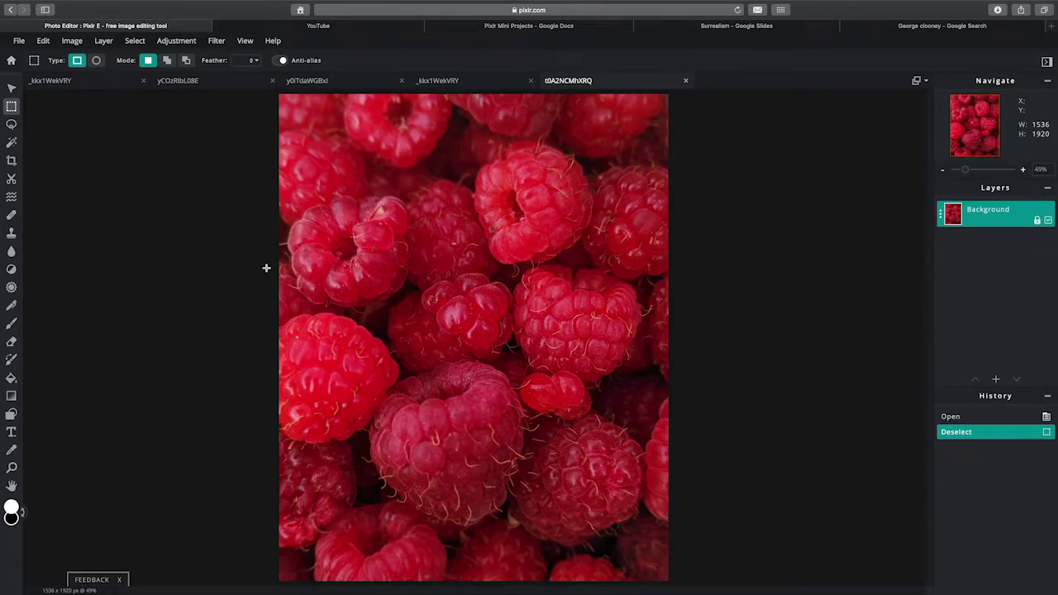
# - Choose the magnetic freehand lasso for outlining the large raspberry just below the photo's center
pyautogui.click(11, 125)
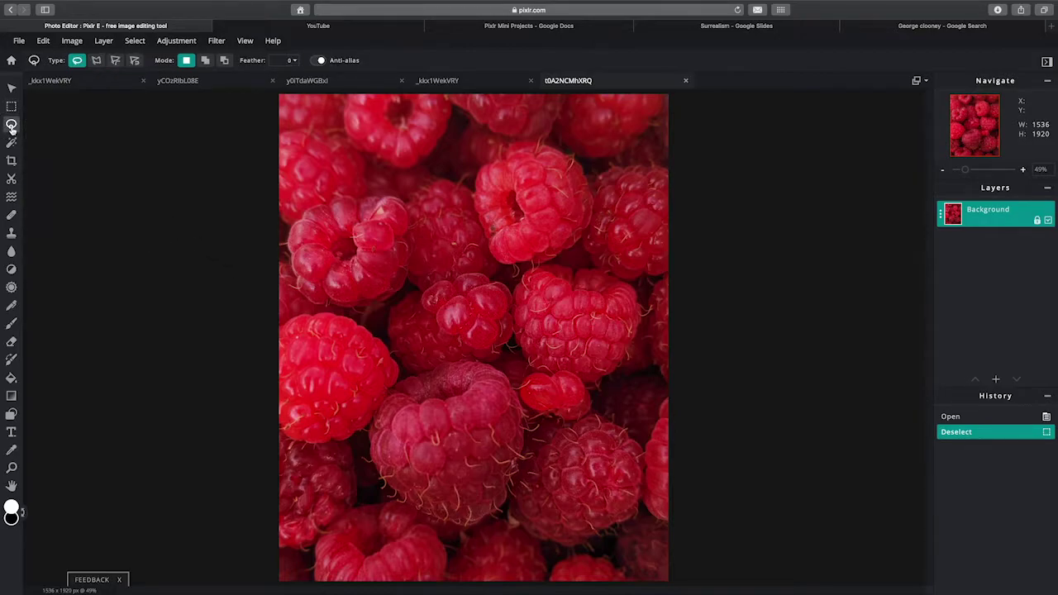
pyautogui.click(134, 61)
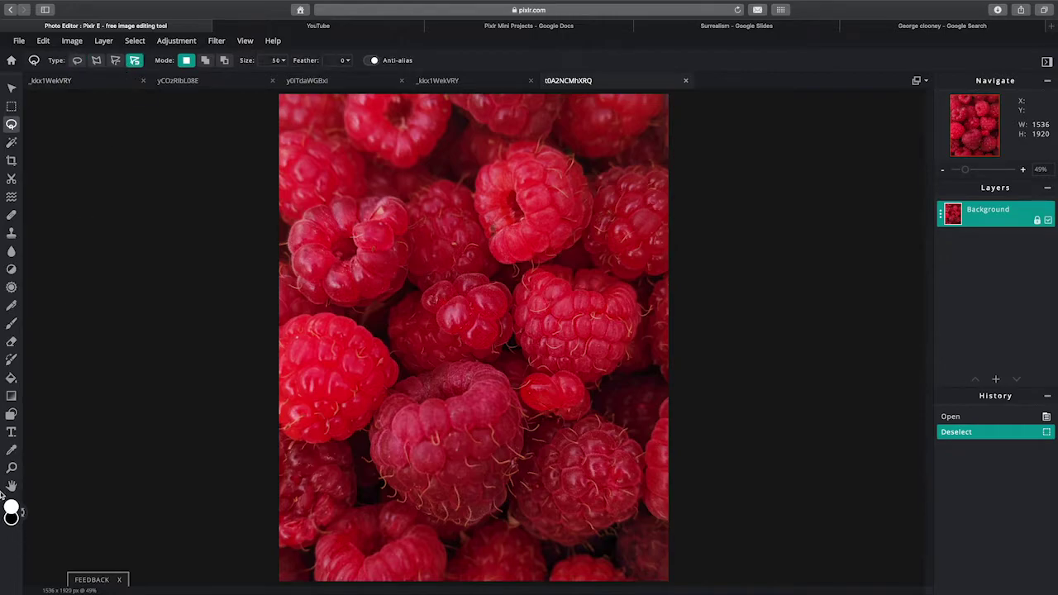
pyautogui.click(11, 467)
pyautogui.click(473, 475)
pyautogui.click(474, 476)
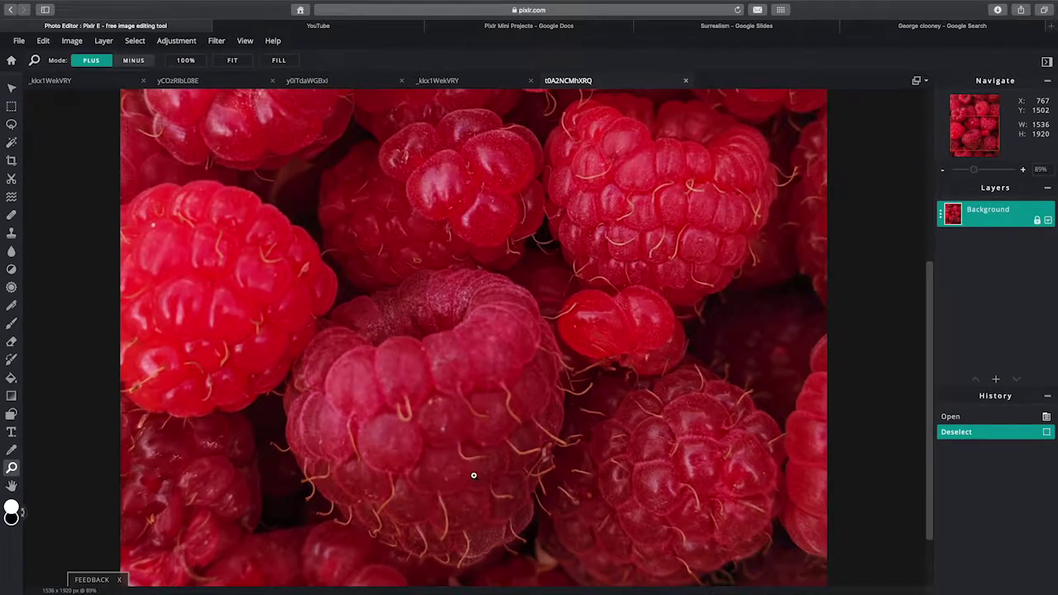
pyautogui.keyDown('alt'); pyautogui.click(474, 475); pyautogui.keyUp('alt')
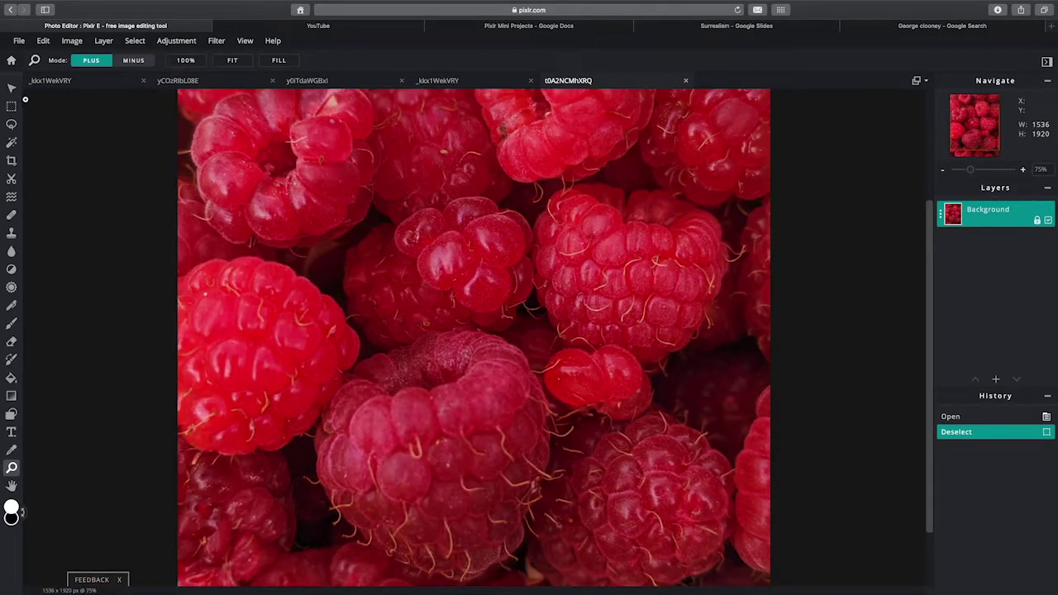
pyautogui.click(12, 124)
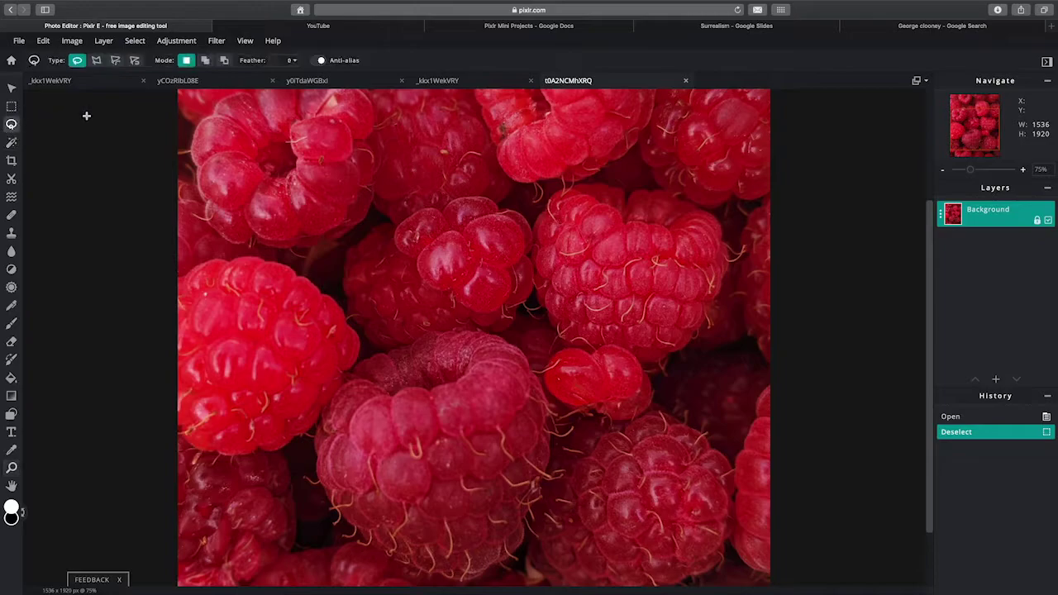
pyautogui.click(135, 61)
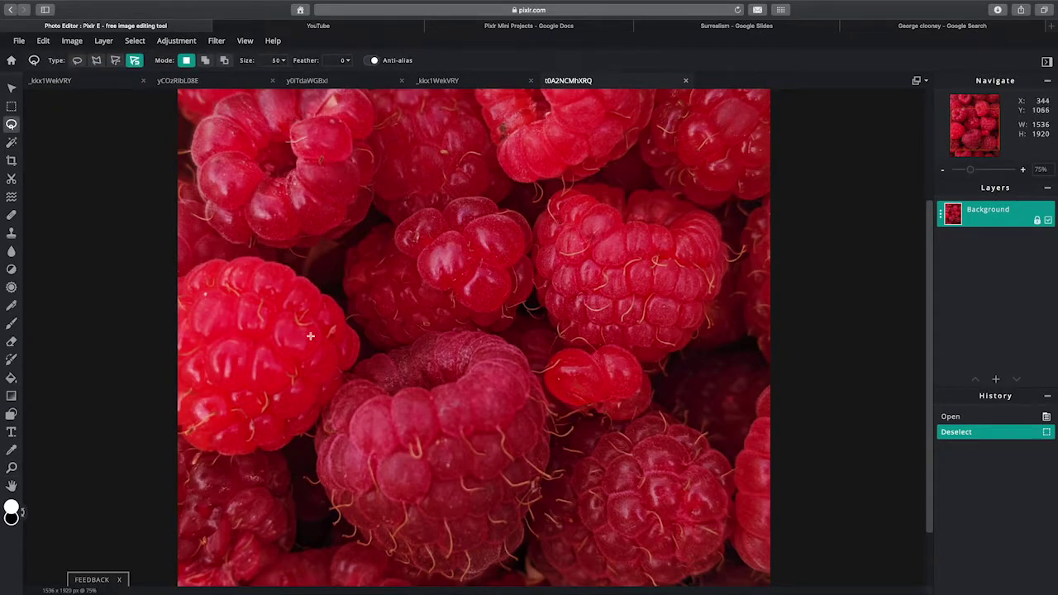
pyautogui.click(323, 414)
pyautogui.press('s')
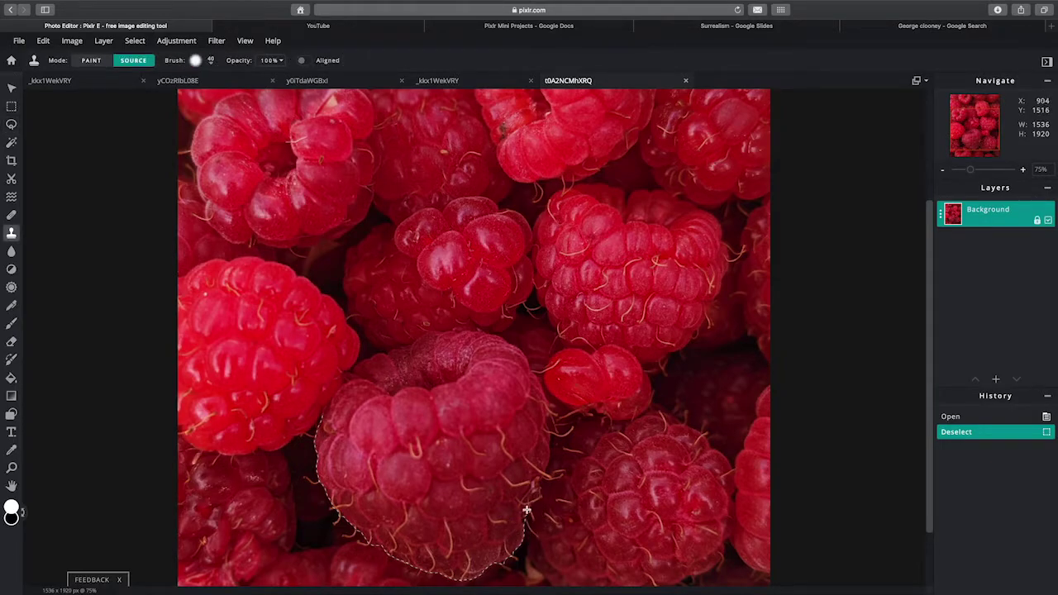
pyautogui.click(523, 513)
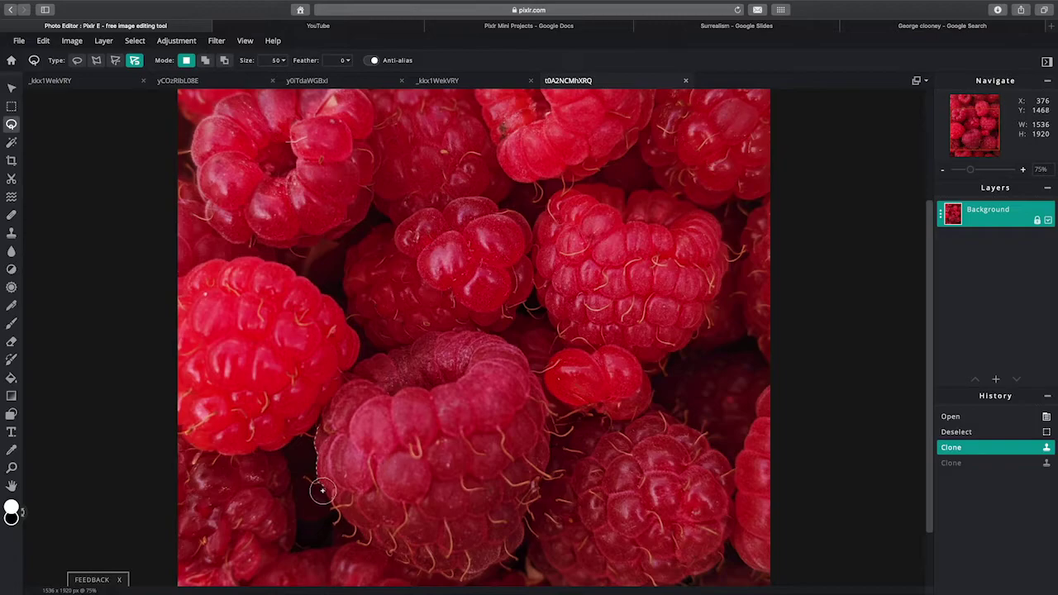
# - Trace the outline of the large raspberry below the photo's center with the magnetic lasso to select it
pyautogui.moveTo(322, 491)
pyautogui.mouseDown()
pyautogui.moveTo(372, 545)
pyautogui.moveTo(423, 570)
pyautogui.moveTo(474, 577)
pyautogui.moveTo(508, 556)
pyautogui.moveTo(556, 481)
pyautogui.moveTo(566, 438)
pyautogui.moveTo(562, 344)
pyautogui.moveTo(512, 299)
pyautogui.mouseUp()
pyautogui.hotkey('ctrl', '+')
pyautogui.hotkey('ctrl', '+')
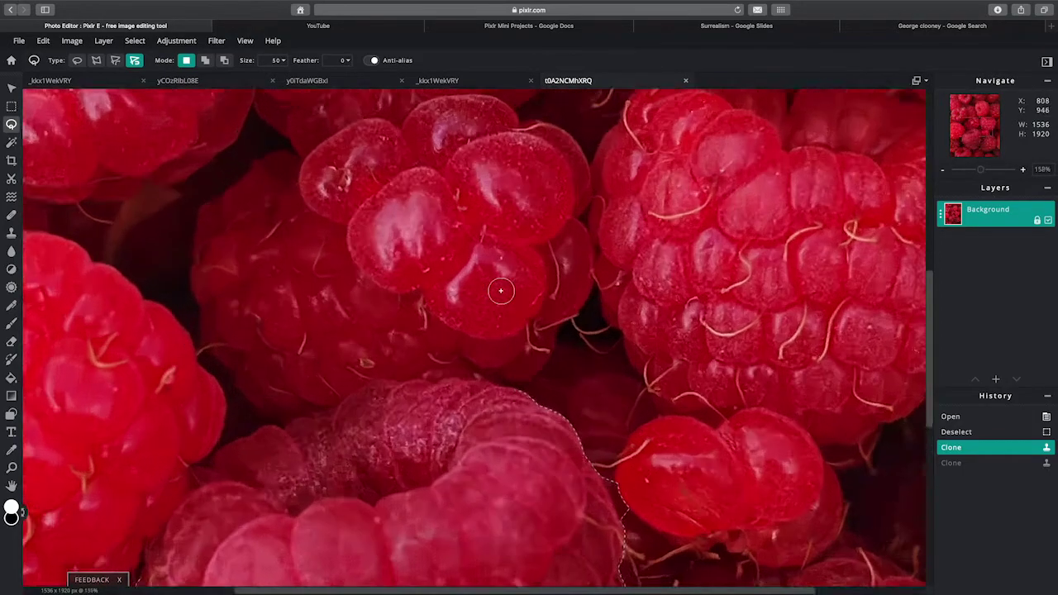
pyautogui.moveTo(500, 290)
pyautogui.mouseDown()
pyautogui.moveTo(469, 342)
pyautogui.moveTo(402, 393)
pyautogui.moveTo(318, 410)
pyautogui.moveTo(297, 433)
pyautogui.moveTo(229, 453)
pyautogui.moveTo(184, 484)
pyautogui.moveTo(217, 572)
pyautogui.moveTo(371, 592)
pyautogui.moveTo(388, 566)
pyautogui.mouseUp()
pyautogui.scroll(-2, 289, 434)
pyautogui.scroll(-1, 198, 471)
pyautogui.scroll(5, 217, 568)
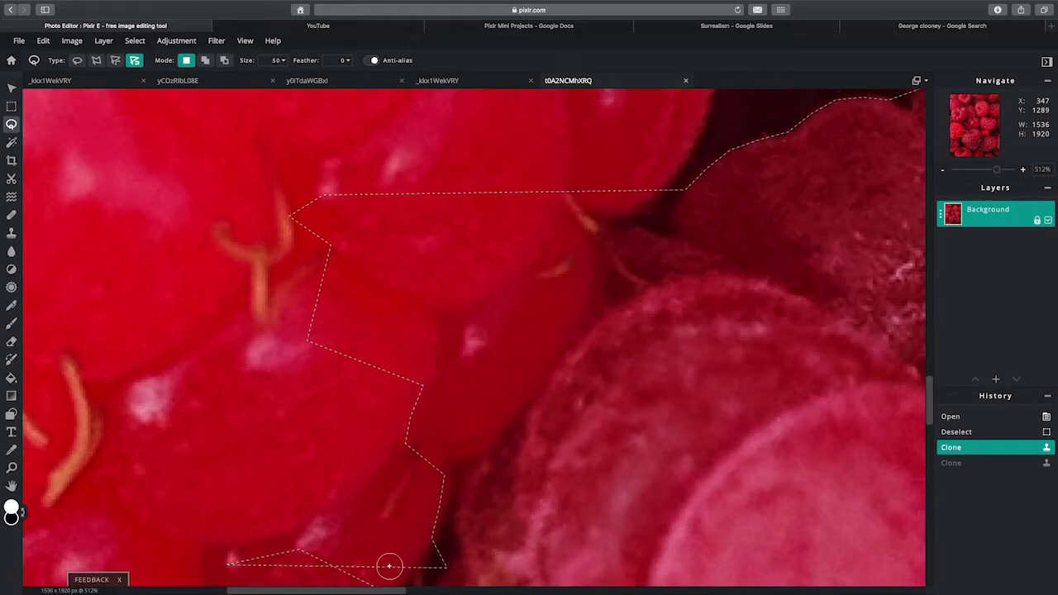
pyautogui.scroll(-10, 388, 565)
pyautogui.moveTo(388, 565)
pyautogui.mouseDown()
pyautogui.moveTo(347, 568)
pyautogui.moveTo(368, 427)
pyautogui.mouseUp()
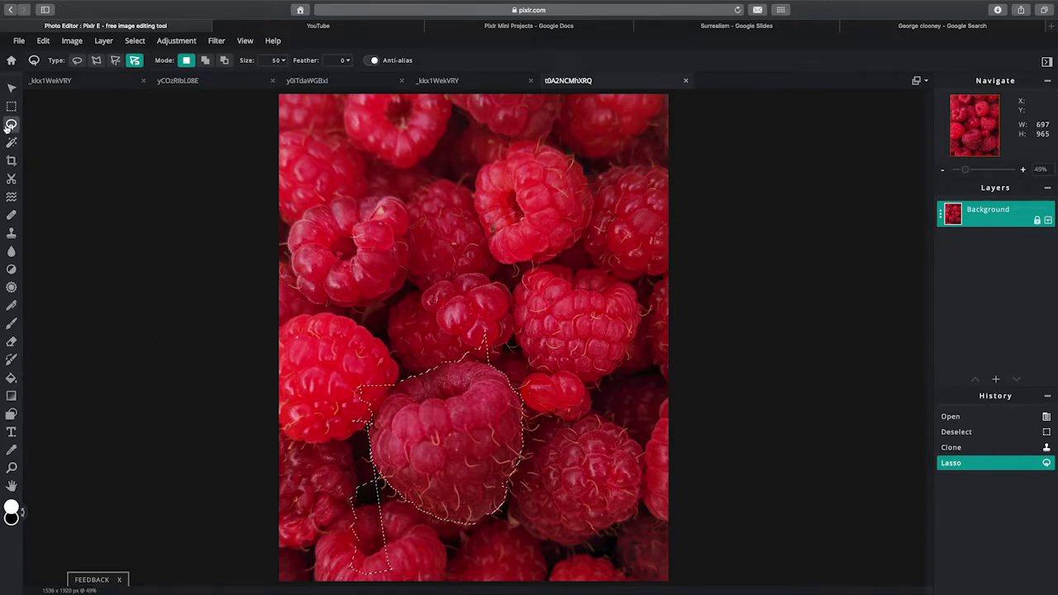
# - Subtract the stray areas outside the raspberry from the selection with the freehand lasso so it follows the berry's edge
pyautogui.click(76, 60)
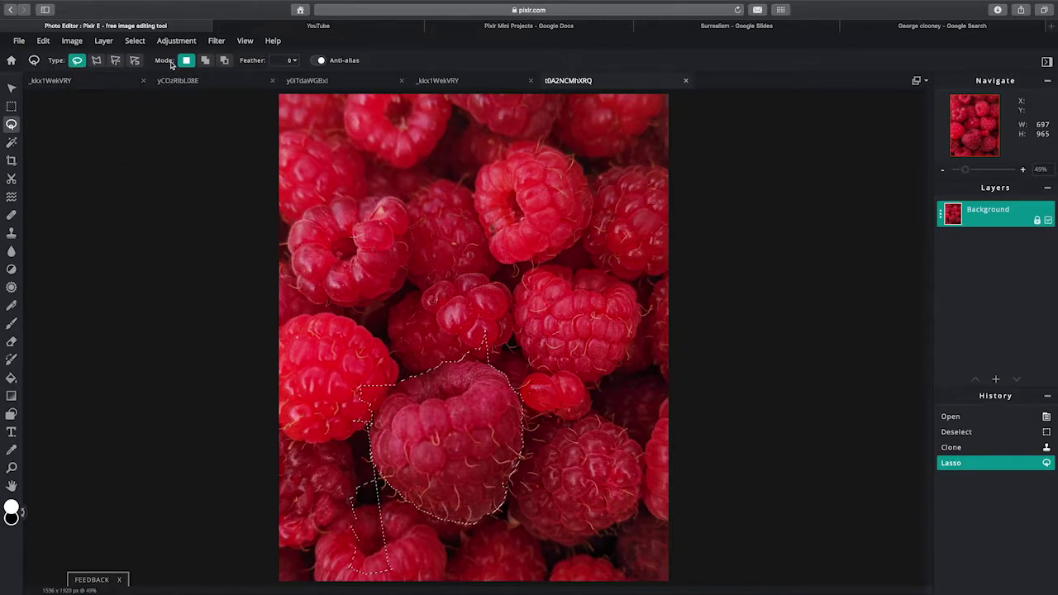
pyautogui.click(224, 60)
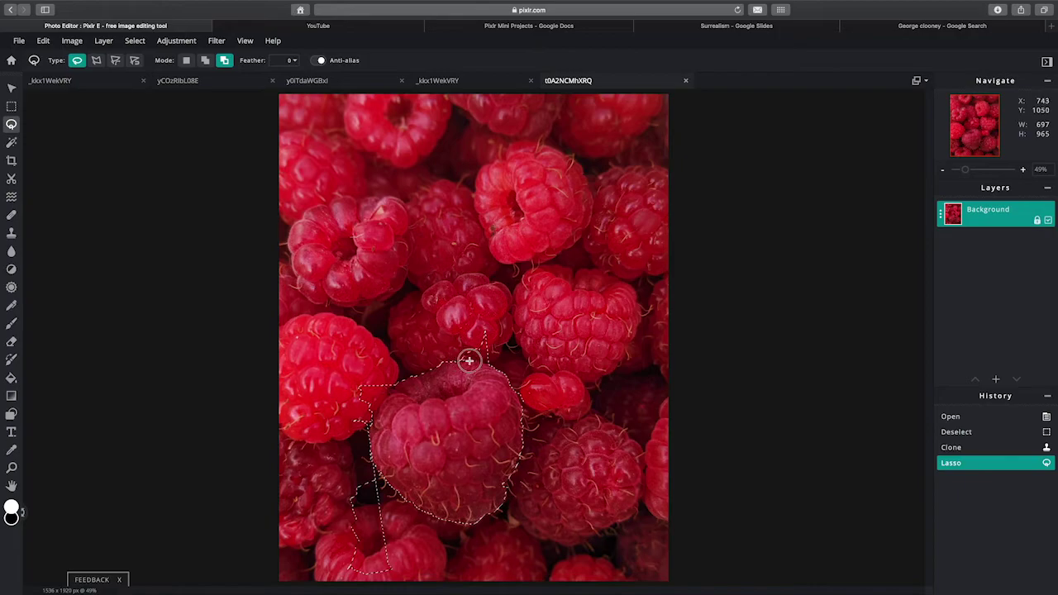
pyautogui.moveTo(482, 361)
pyautogui.mouseDown()
pyautogui.moveTo(505, 347)
pyautogui.moveTo(490, 321)
pyautogui.moveTo(443, 355)
pyautogui.mouseUp()
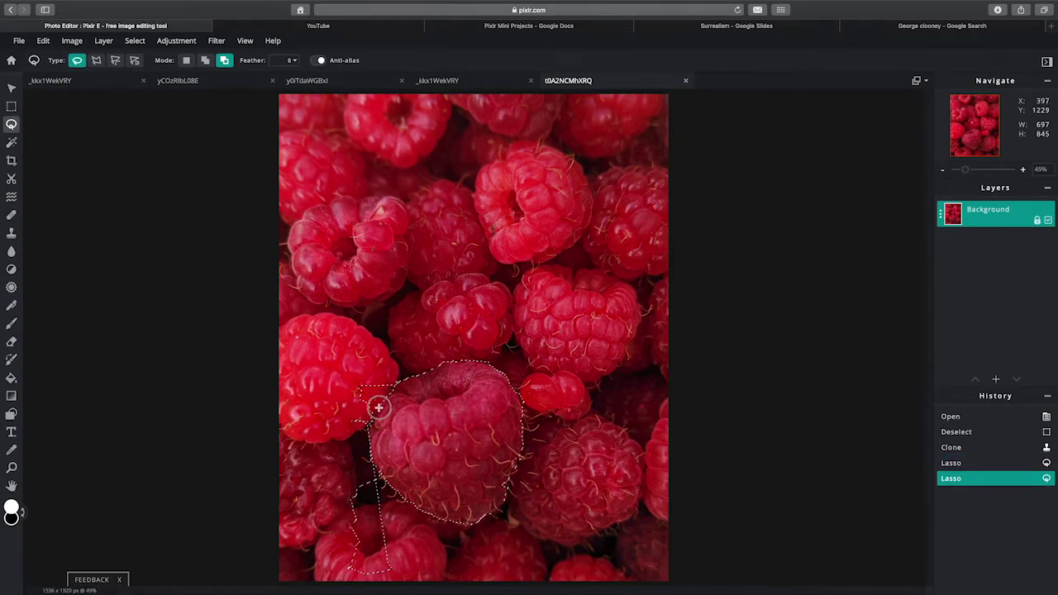
pyautogui.moveTo(369, 418)
pyautogui.mouseDown()
pyautogui.moveTo(373, 371)
pyautogui.moveTo(388, 380)
pyautogui.mouseUp()
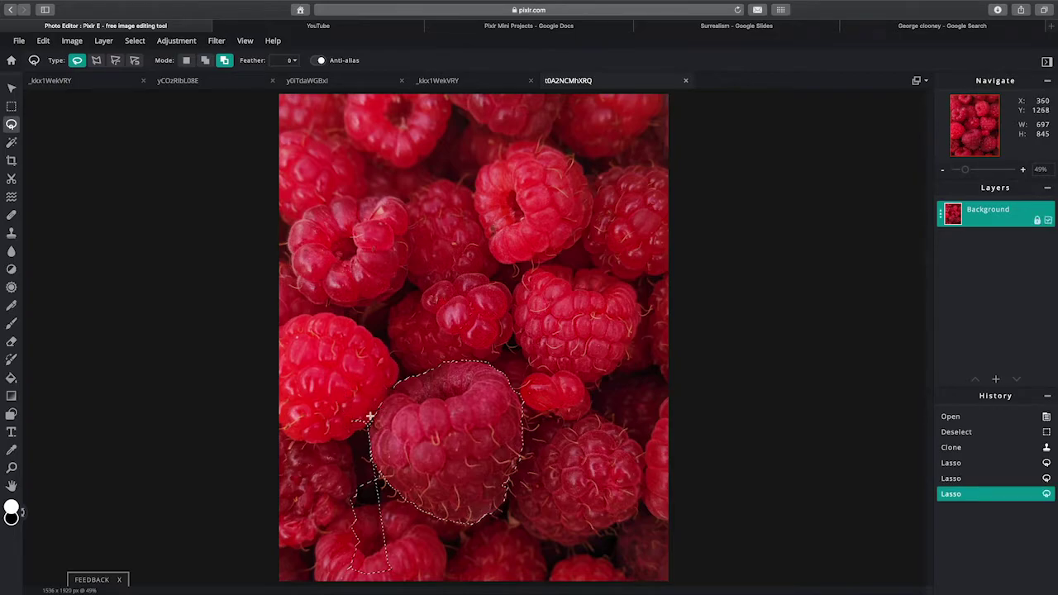
pyautogui.moveTo(368, 426)
pyautogui.mouseDown()
pyautogui.moveTo(365, 485)
pyautogui.moveTo(370, 461)
pyautogui.moveTo(393, 574)
pyautogui.mouseUp()
pyautogui.moveTo(320, 494); pyautogui.dragTo(366, 479)
pyautogui.moveTo(373, 422)
pyautogui.mouseDown()
pyautogui.moveTo(366, 432)
pyautogui.moveTo(369, 424)
pyautogui.mouseUp()
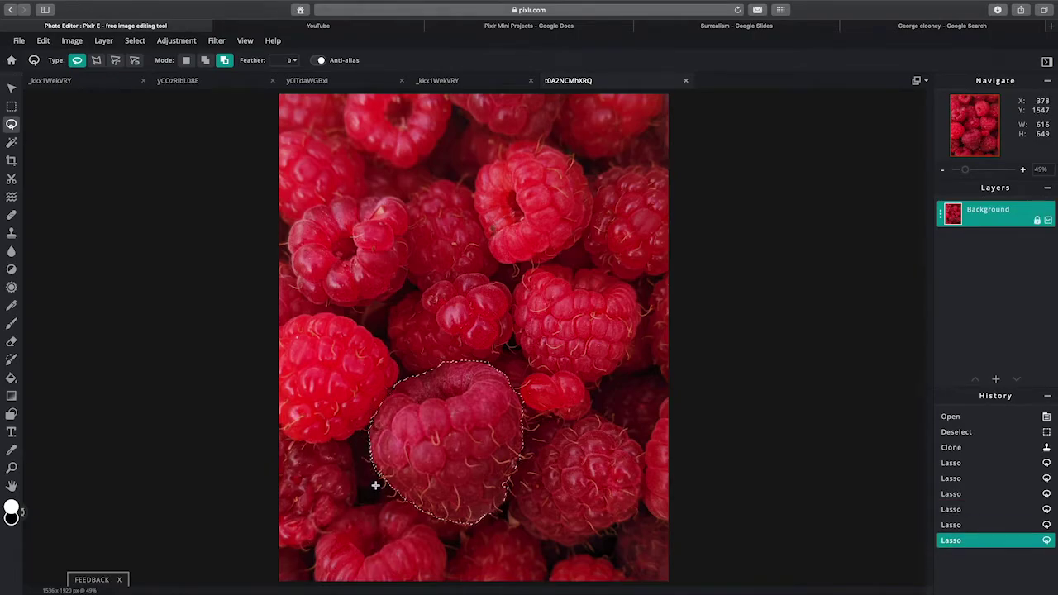
pyautogui.moveTo(380, 473); pyautogui.dragTo(371, 503)
pyautogui.moveTo(521, 389)
pyautogui.mouseDown()
pyautogui.moveTo(521, 404)
pyautogui.moveTo(534, 404)
pyautogui.moveTo(529, 389)
pyautogui.mouseUp()
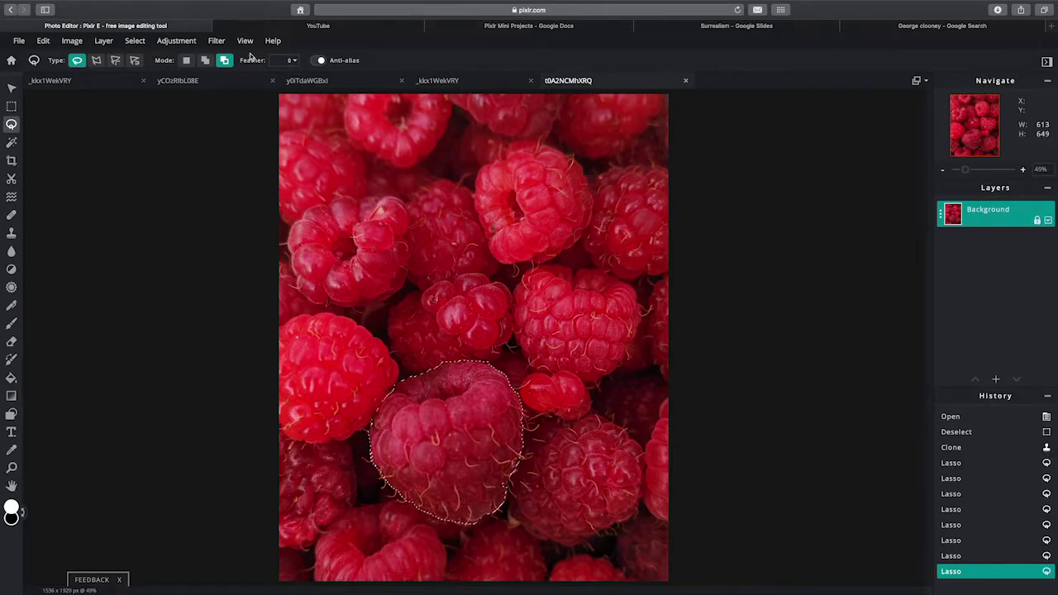
# - Set the lasso's feather to 20 and restore the raspberry selection from the history
pyautogui.click(283, 65)
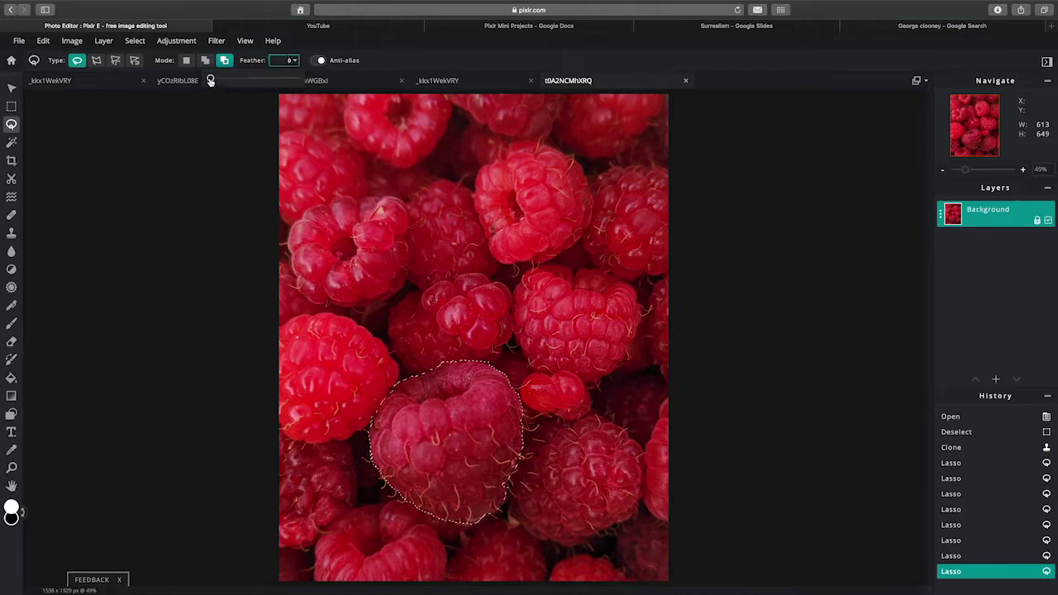
pyautogui.moveTo(210, 80); pyautogui.dragTo(222, 80)
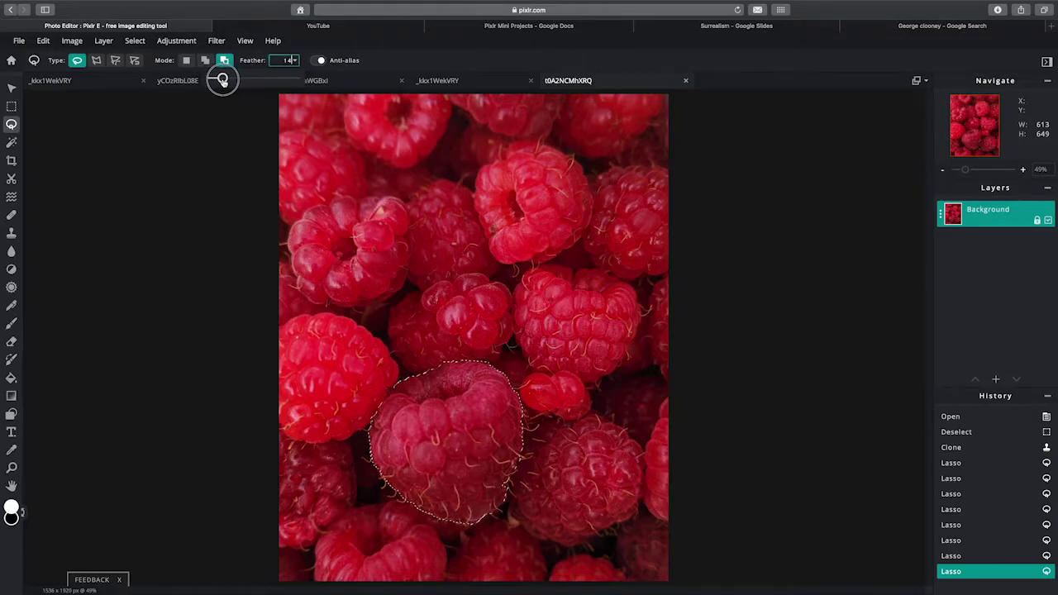
pyautogui.moveTo(223, 80); pyautogui.dragTo(224, 80)
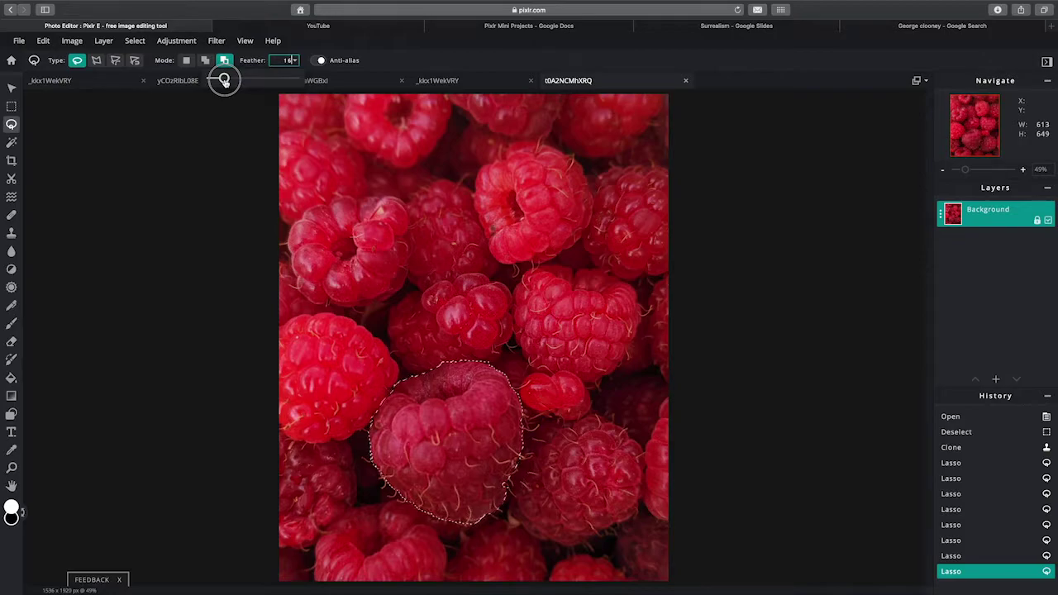
pyautogui.moveTo(224, 80); pyautogui.dragTo(228, 80)
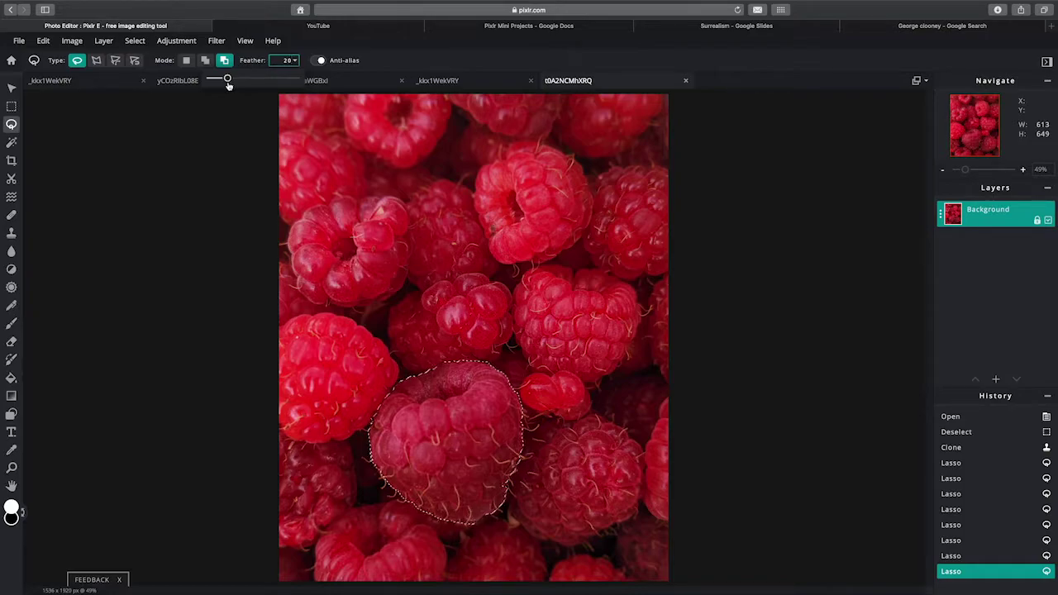
pyautogui.click(223, 128)
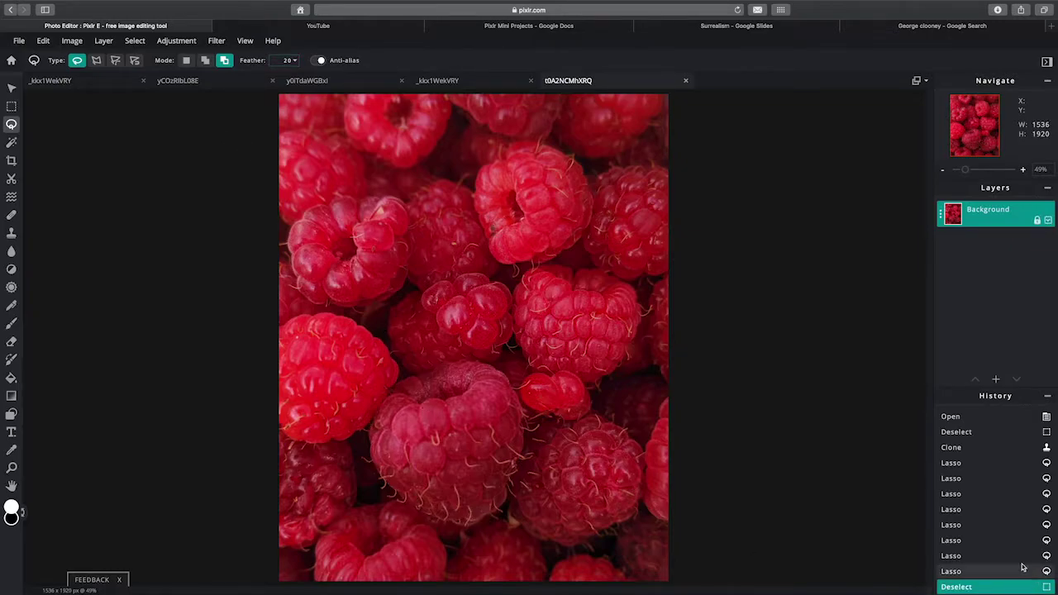
pyautogui.click(995, 571)
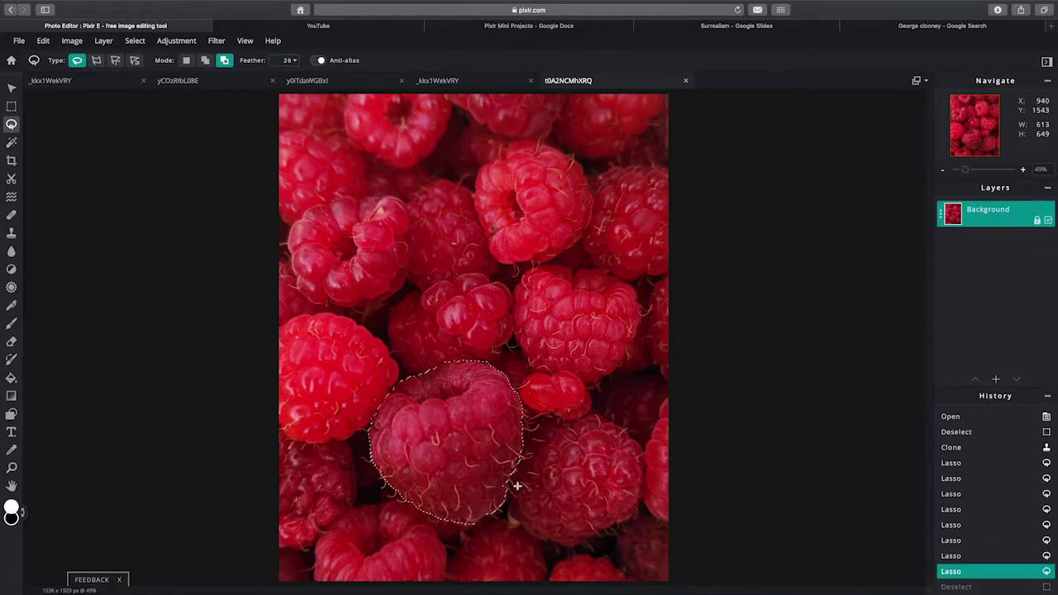
# - Copy the selected raspberry and paste it as a new layer into the beach walkway photo
pyautogui.press('super+c')
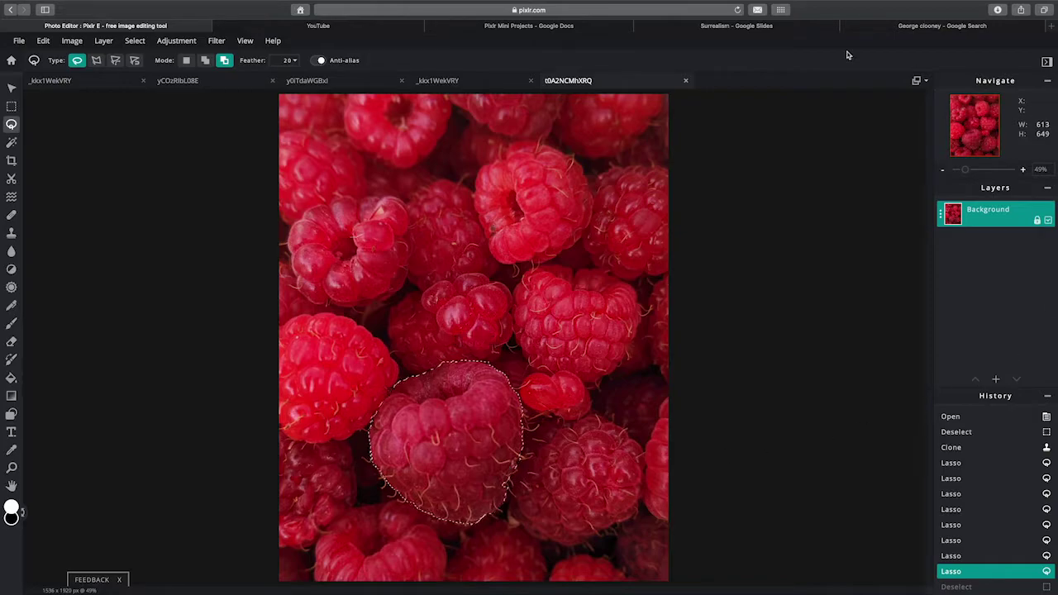
pyautogui.click(438, 81)
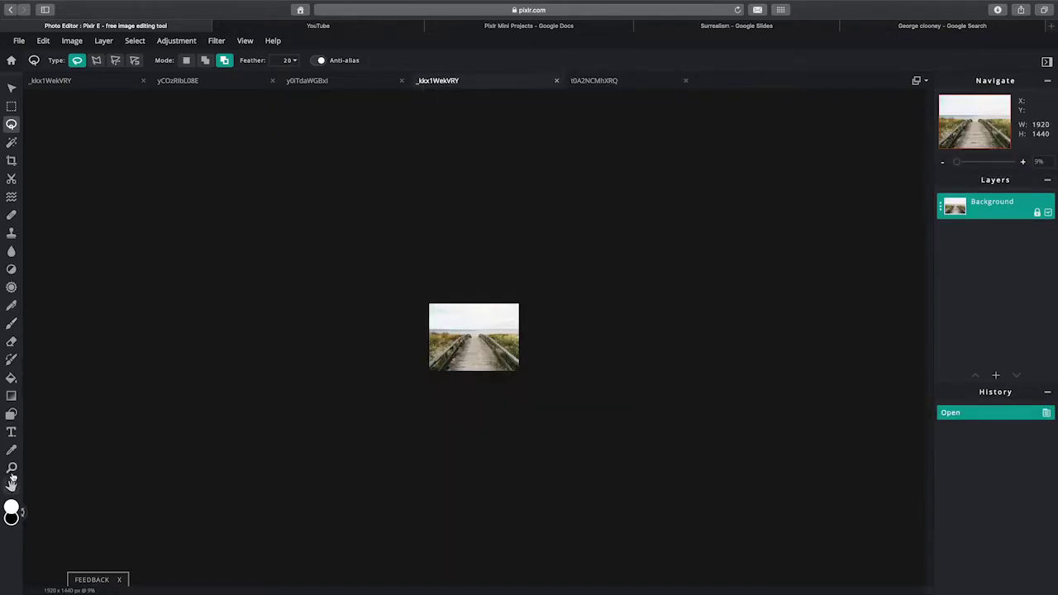
pyautogui.click(11, 468)
pyautogui.click(400, 350)
pyautogui.click(414, 351)
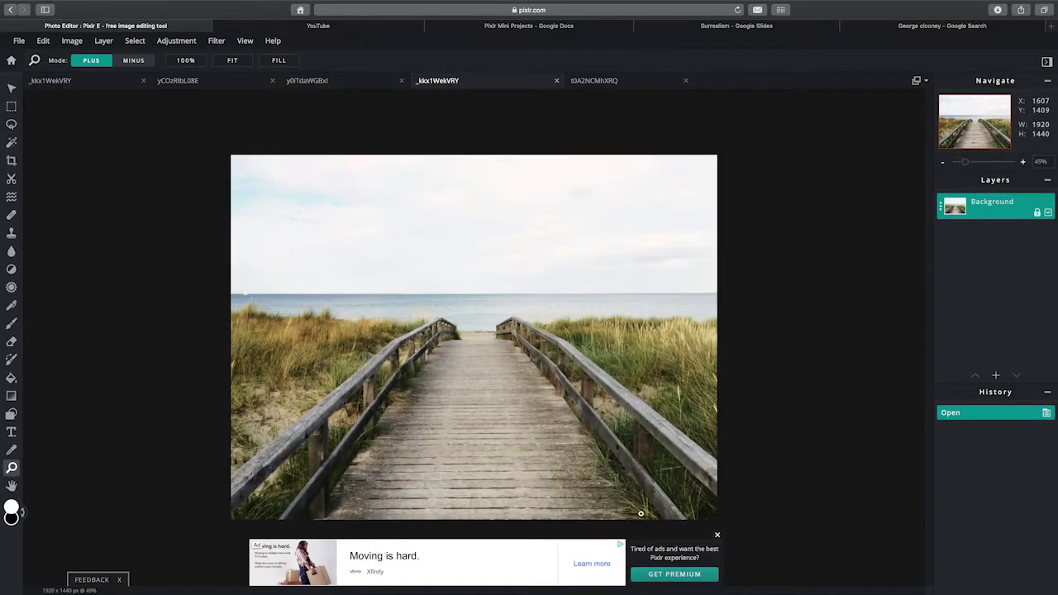
pyautogui.click(716, 535)
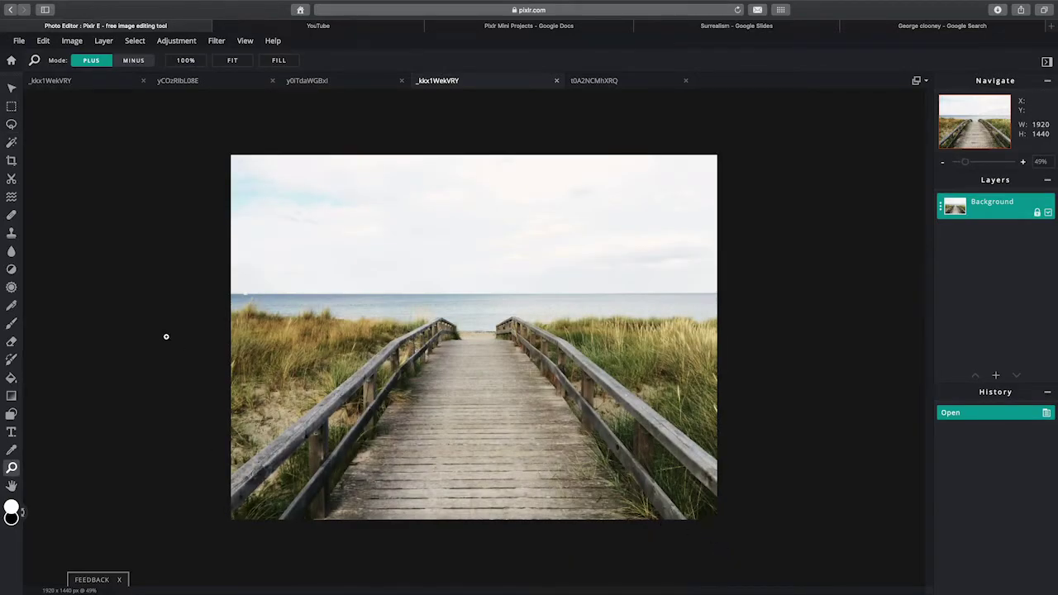
pyautogui.click(12, 89)
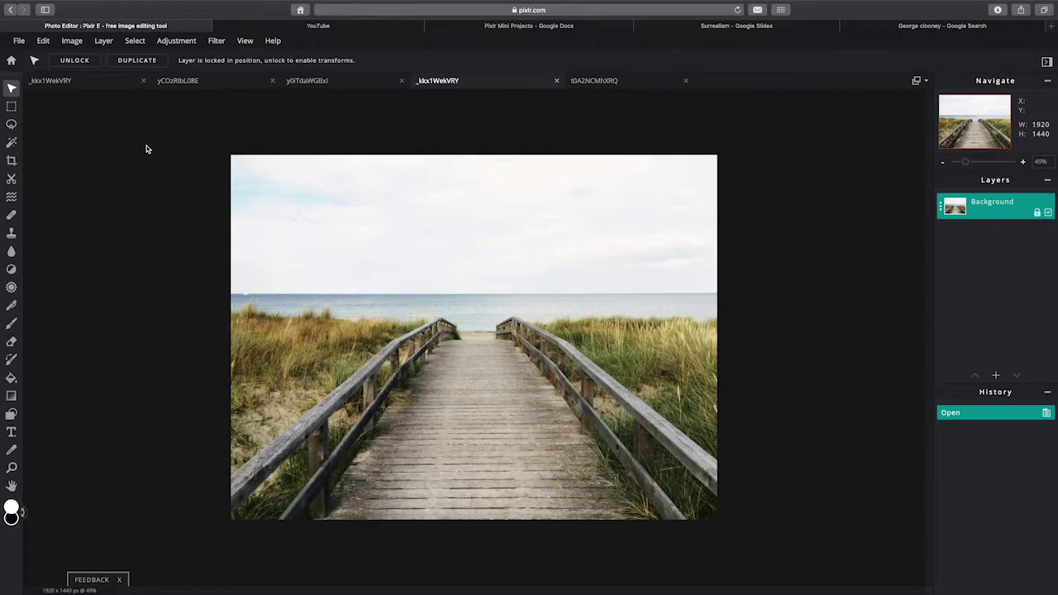
pyautogui.press('super+v')
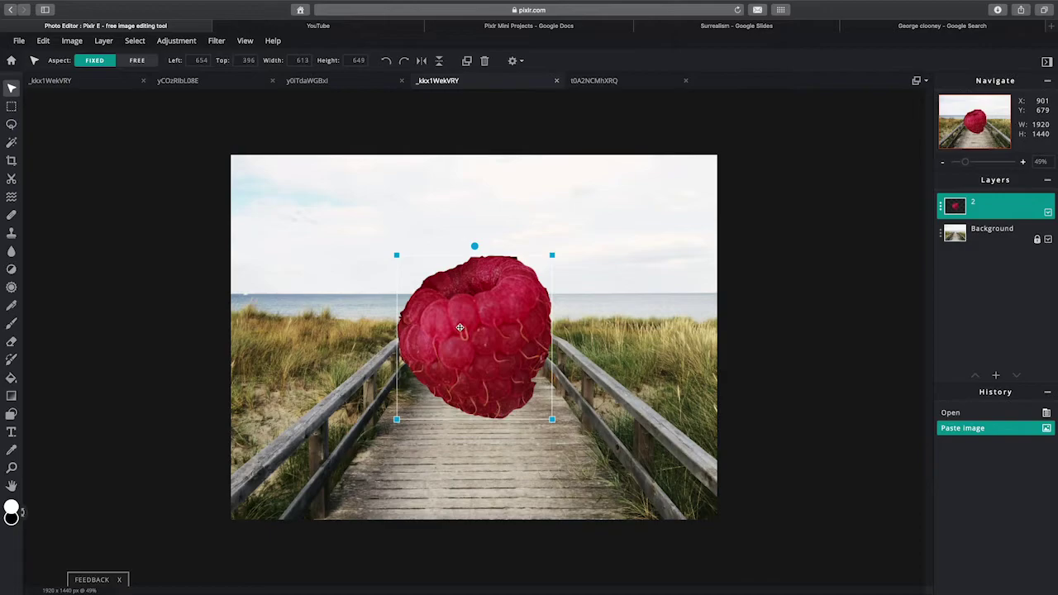
# - Activate the Eraser for cleaning up the edges of the pasted raspberry on the walkway photo
pyautogui.click(331, 327)
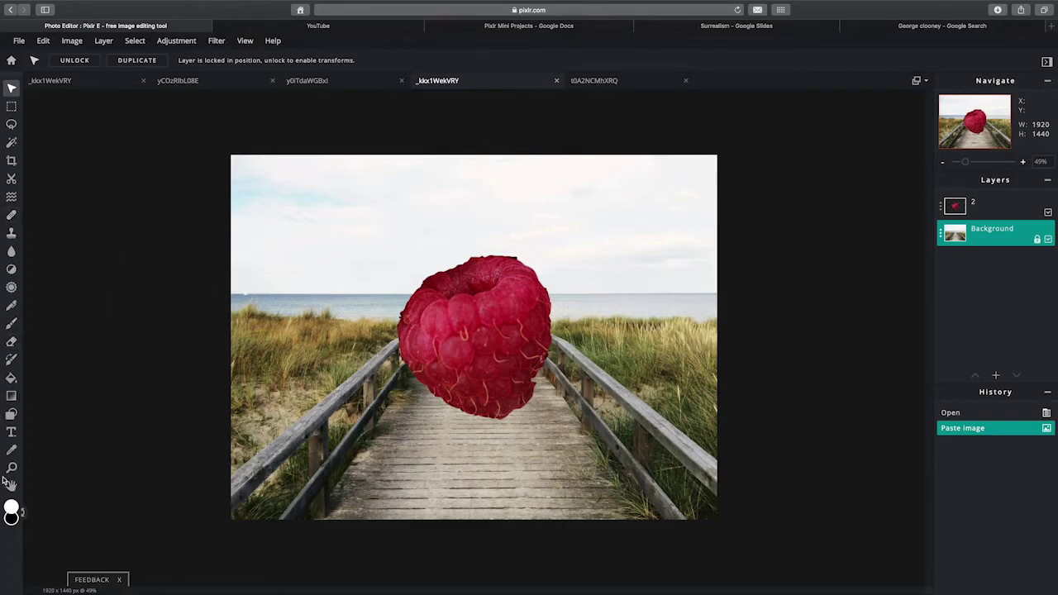
pyautogui.scroll(1, 40, 196)
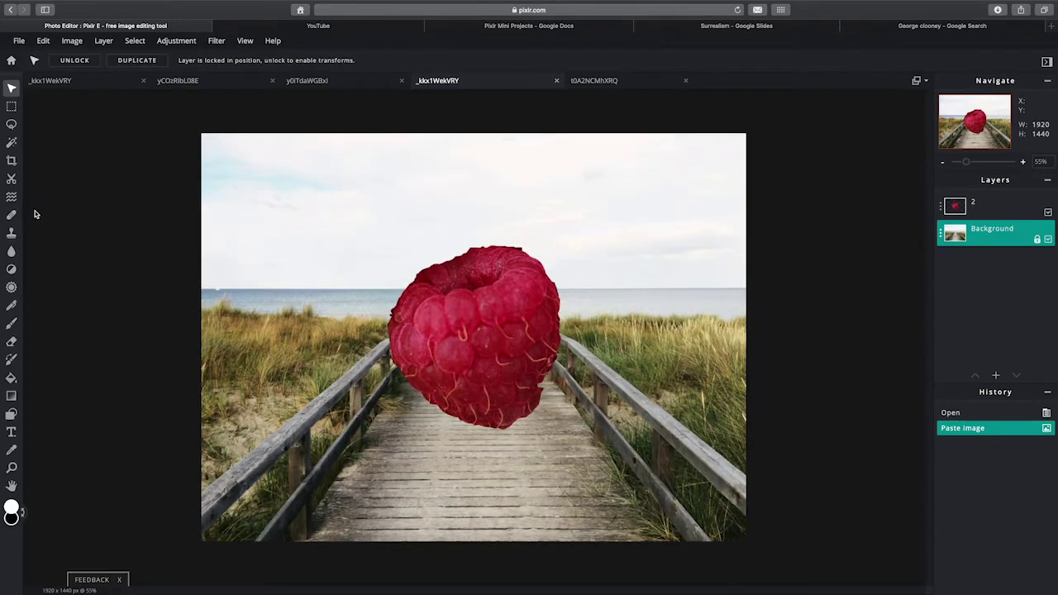
pyautogui.scroll(1, 36, 214)
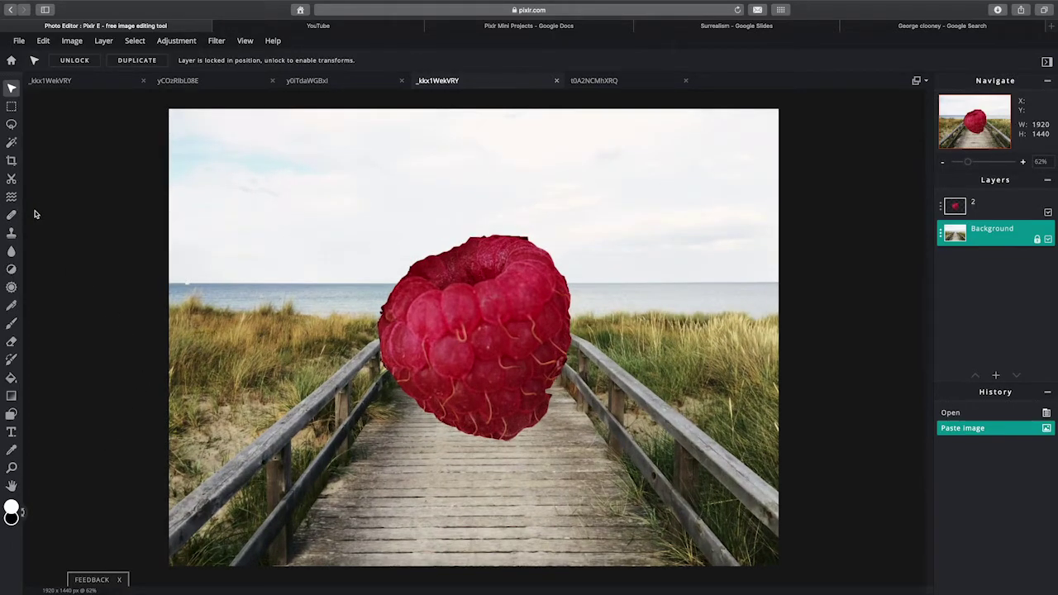
pyautogui.click(12, 341)
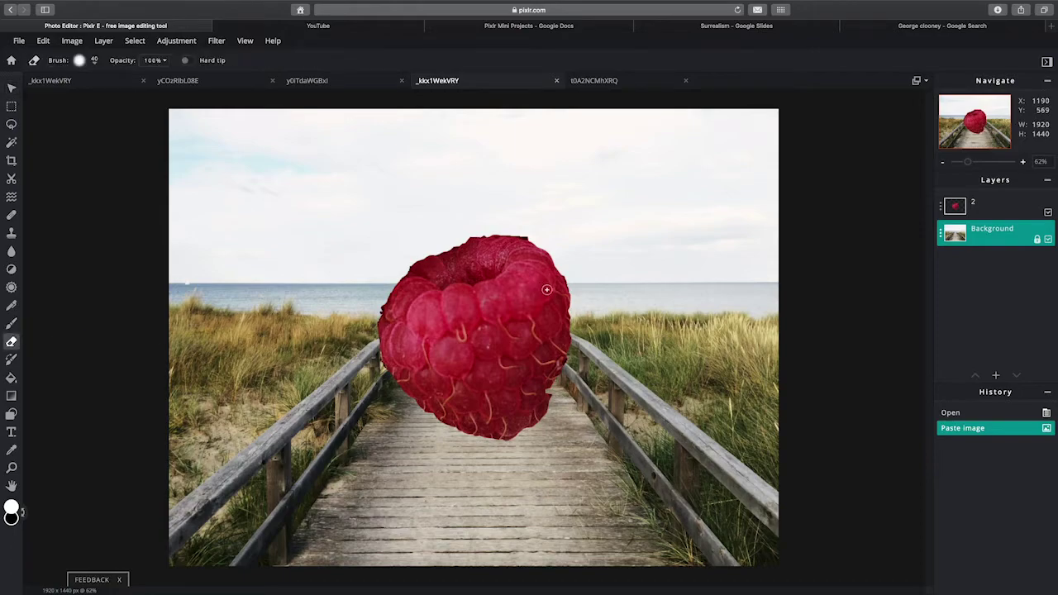